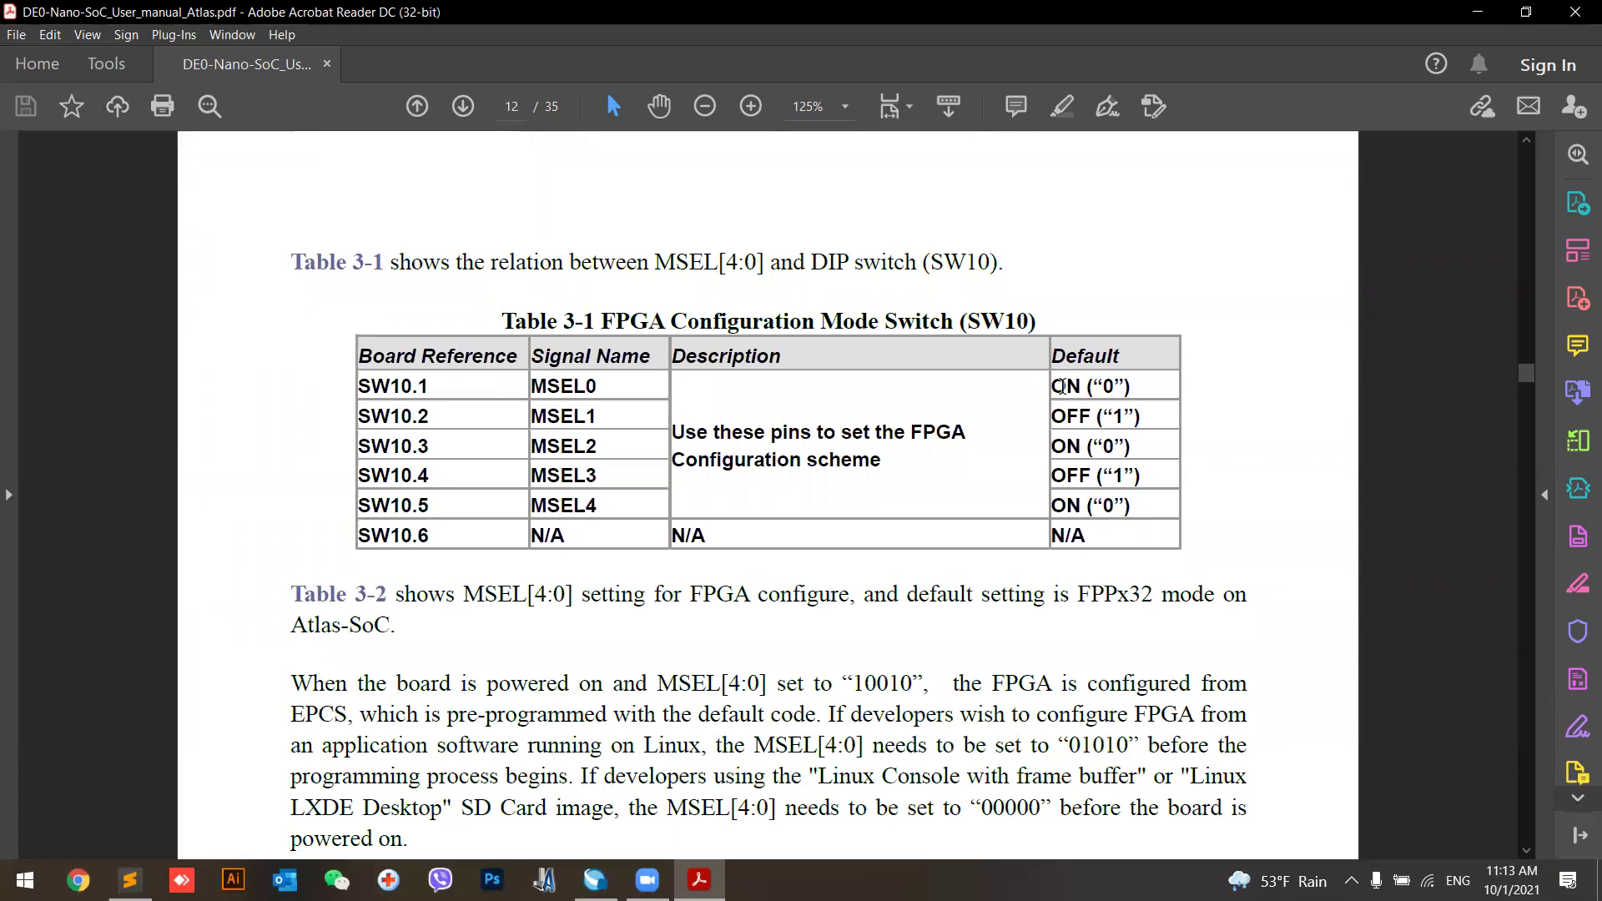
# Compare the default SW10 switch settings in Table 3-1 with the DIP switch positions drawn in Figure 3-1
pyautogui.moveTo(1051, 382); pyautogui.dragTo(1114, 519)
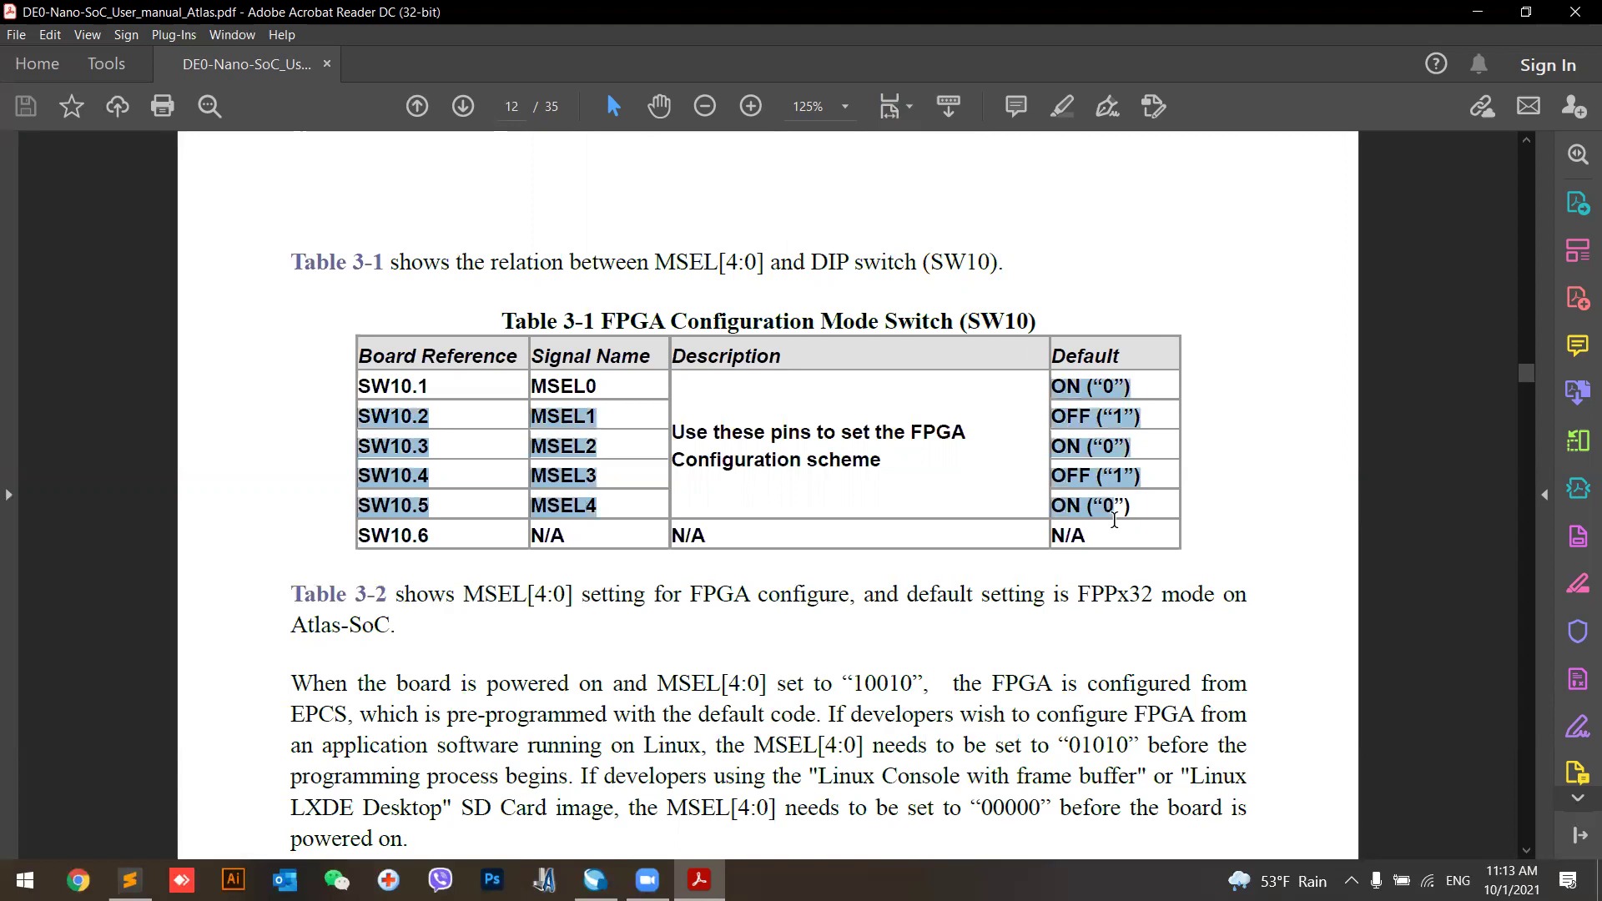
pyautogui.click(1112, 372)
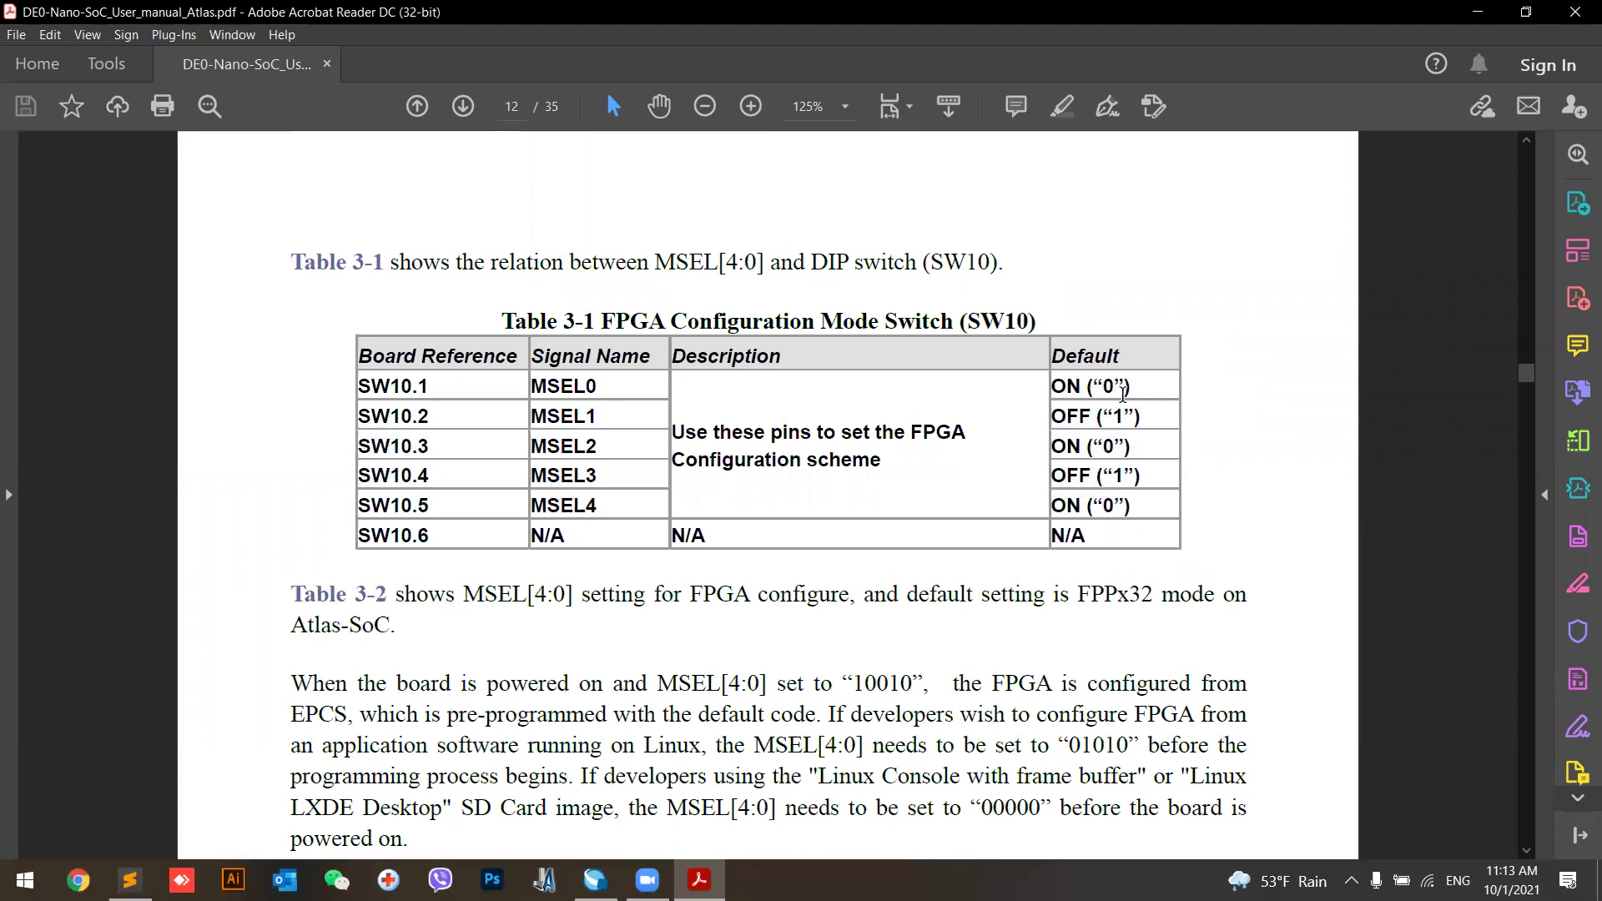
pyautogui.scroll(10, 894, 387)
pyautogui.scroll(5, 626, 293)
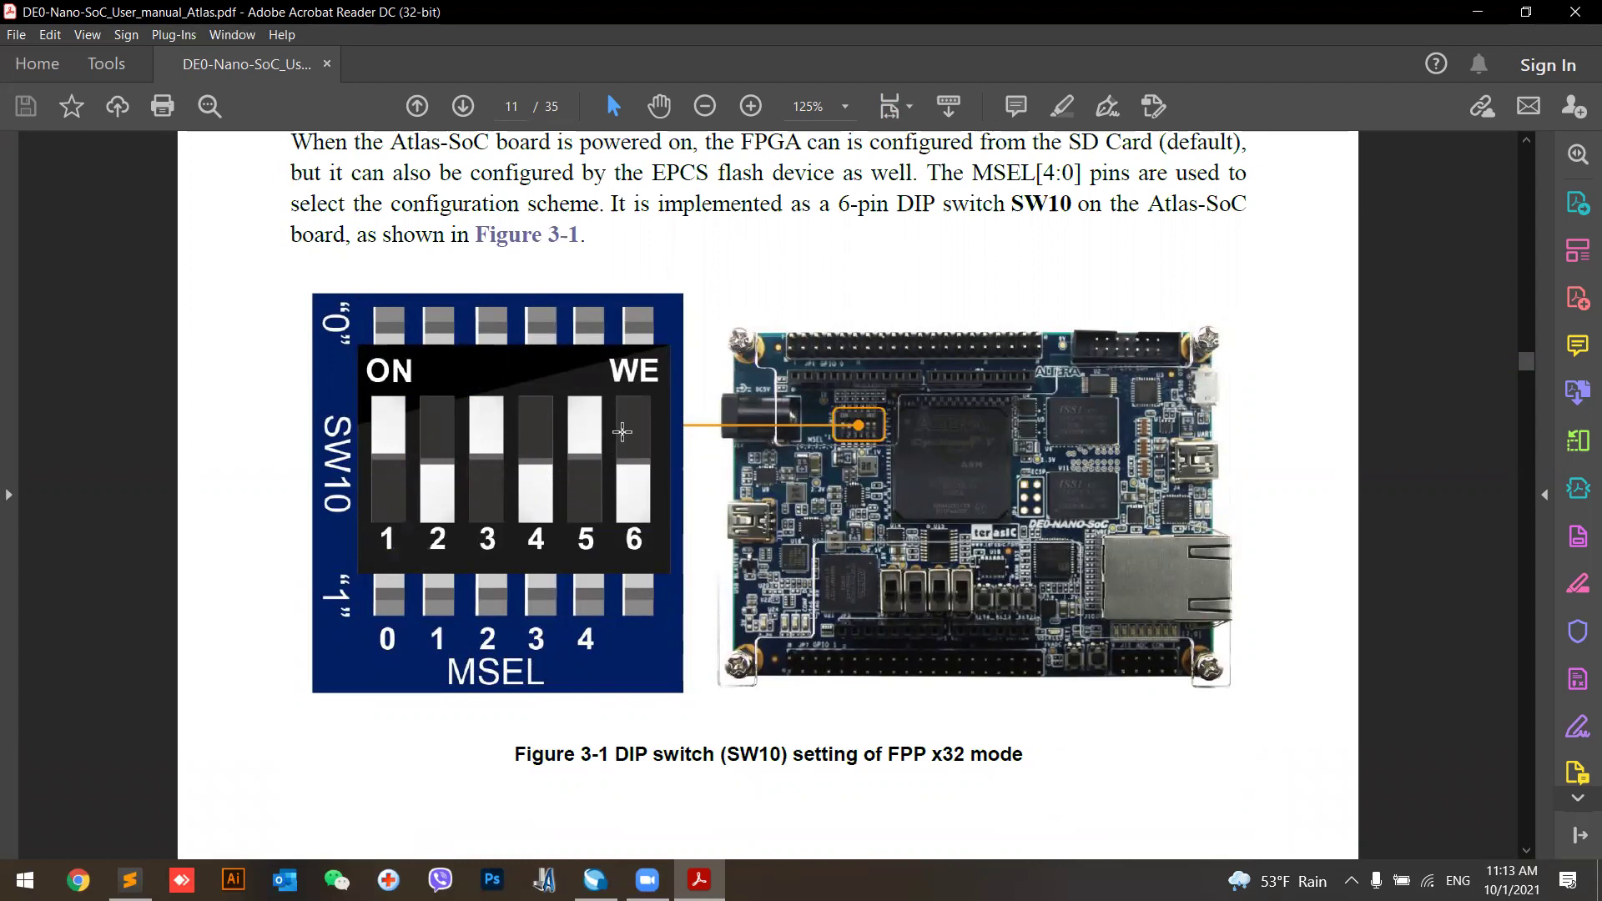
pyautogui.scroll(-5, 643, 510)
pyautogui.scroll(4, 701, 504)
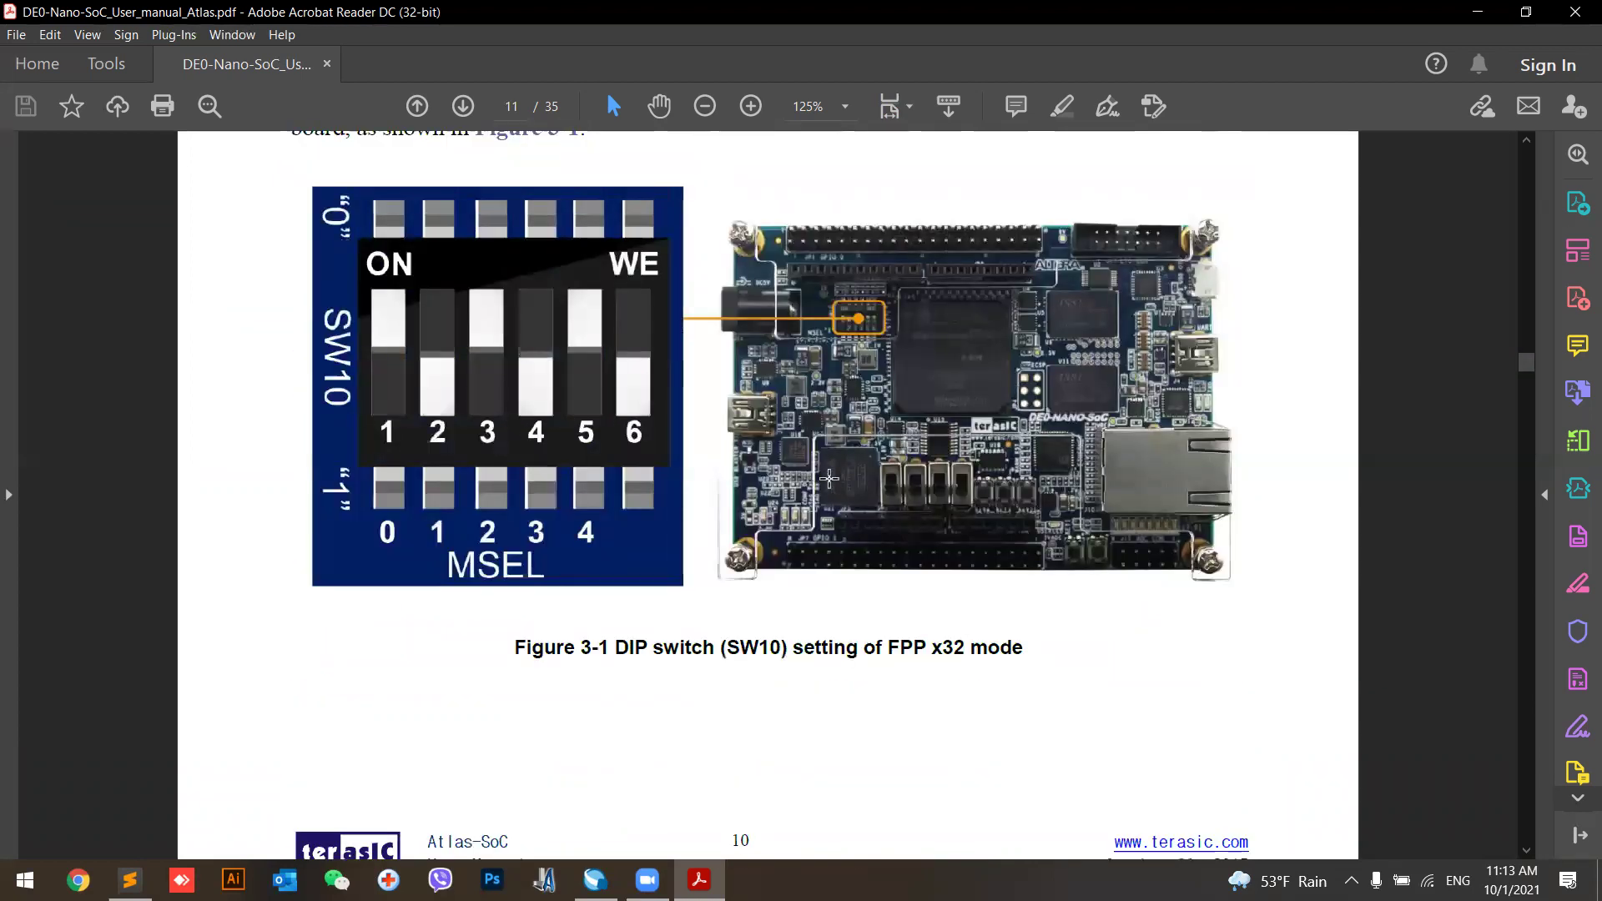
pyautogui.scroll(-4, 810, 442)
pyautogui.scroll(3, 794, 405)
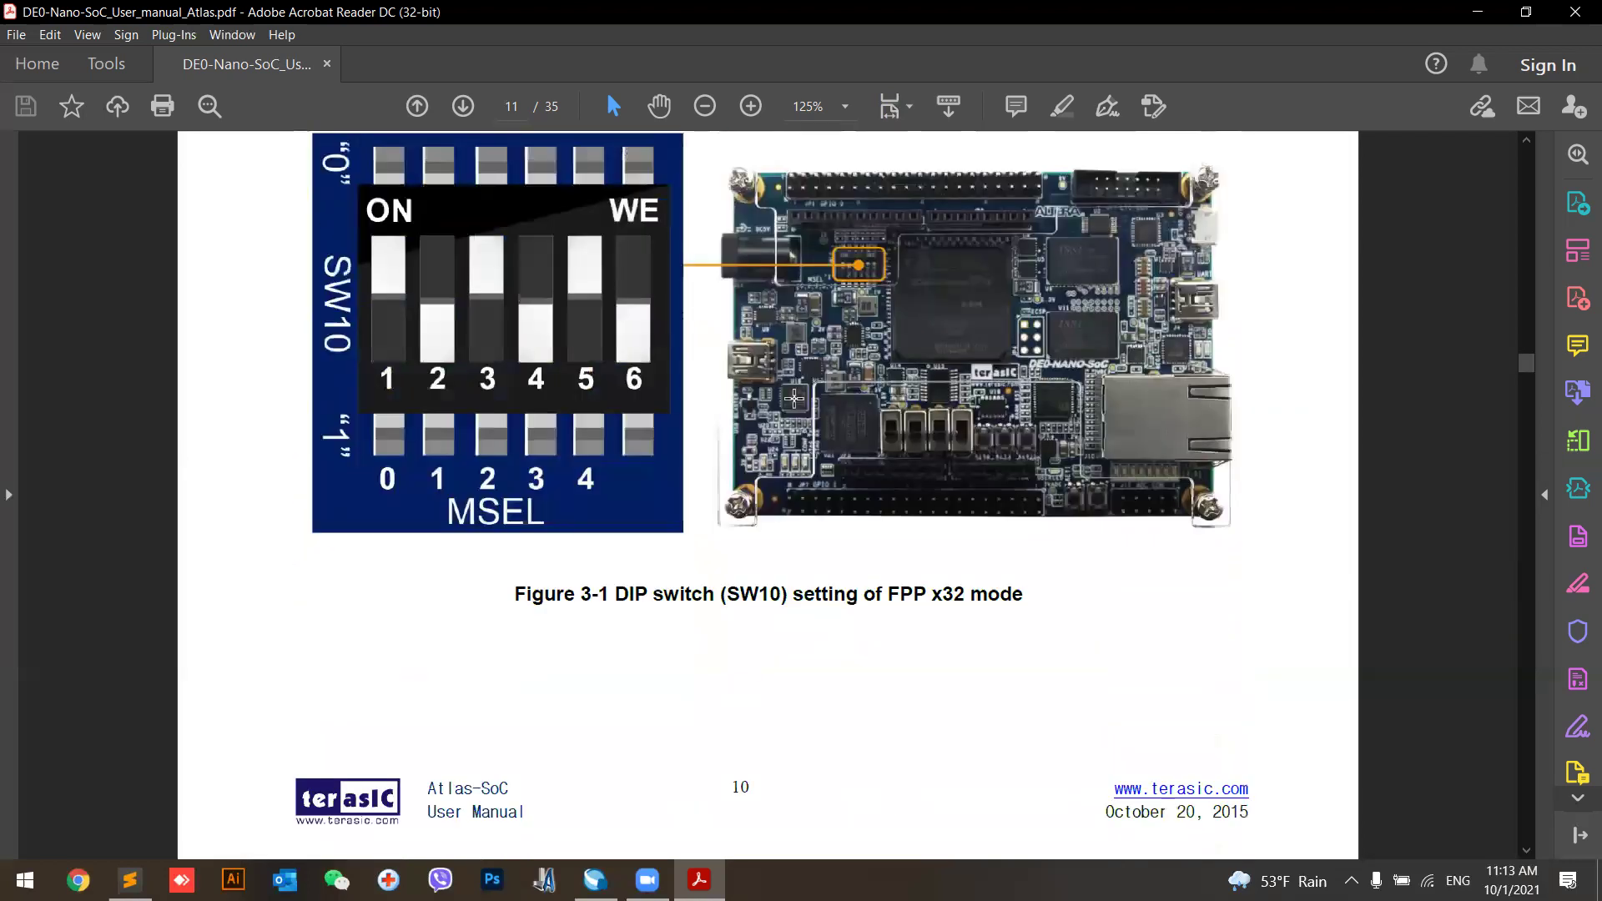
pyautogui.scroll(-10, 797, 405)
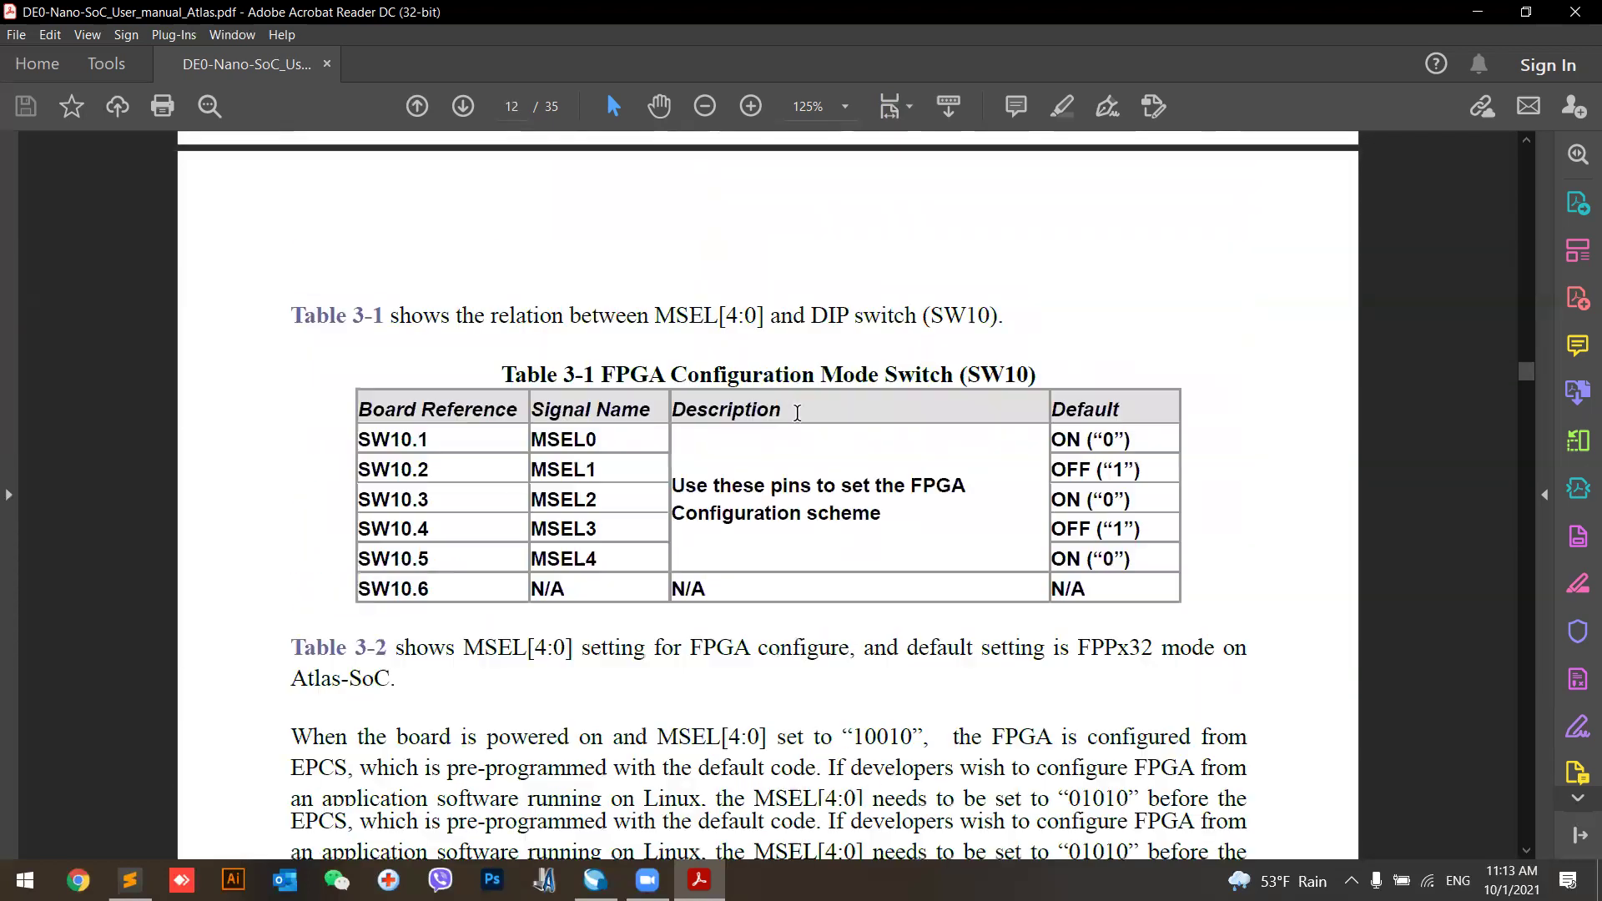
# Skim past the Board Status Elements section to review the HPS reset buttons in Figure 3-3 and Table 3-4
pyautogui.scroll(-10, 809, 413)
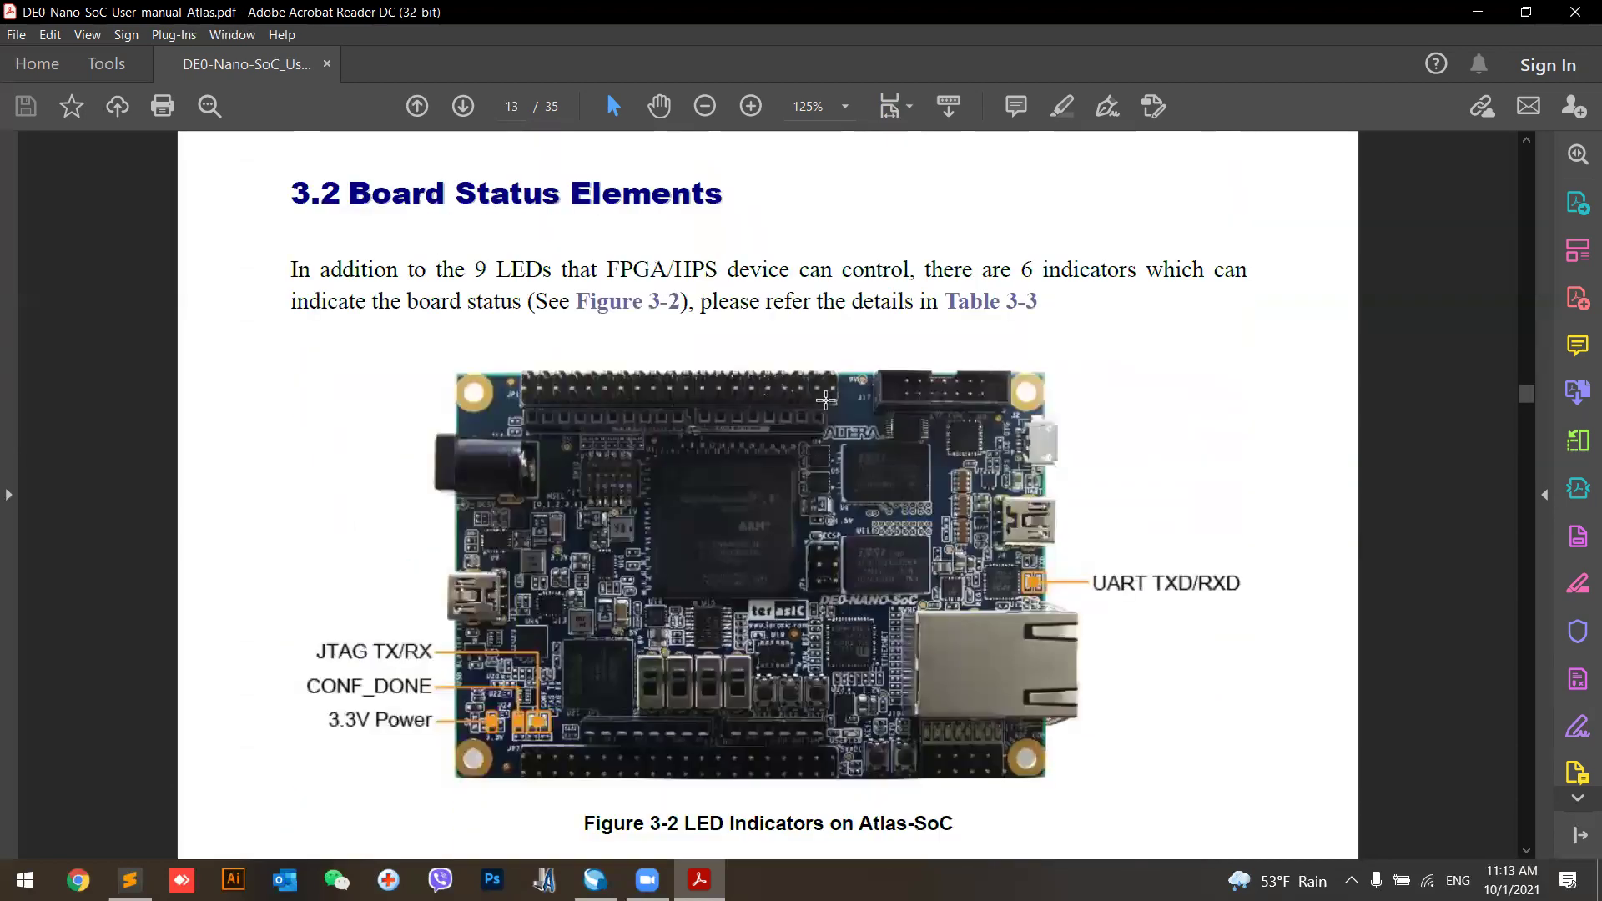
pyautogui.scroll(-15, 821, 401)
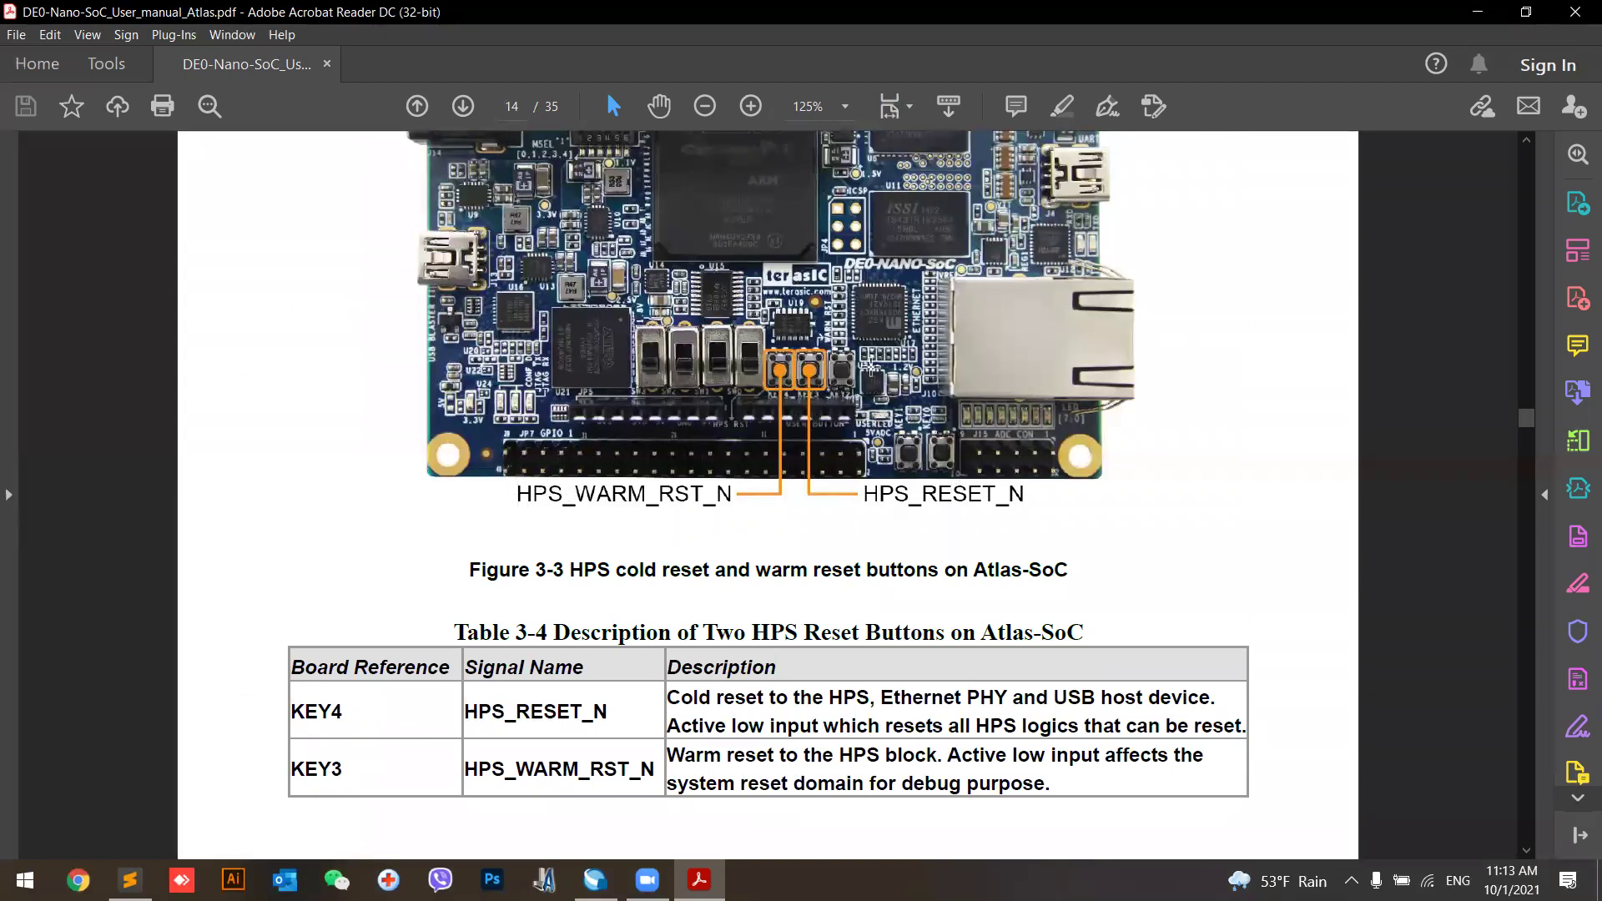
pyautogui.scroll(-5, 848, 368)
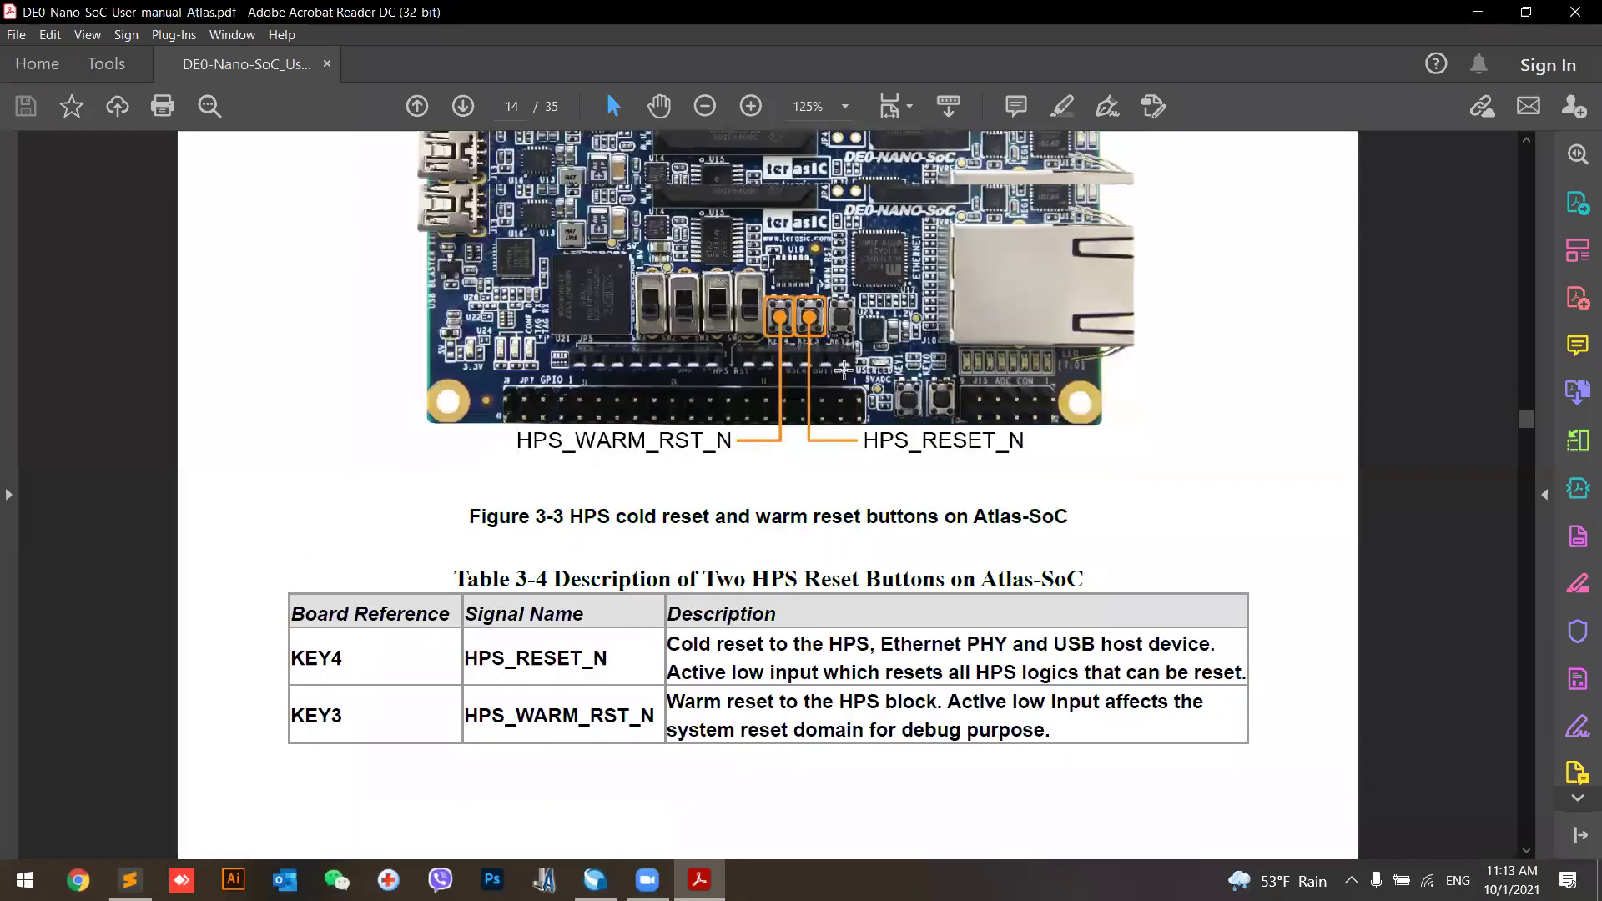
pyautogui.scroll(5, 901, 426)
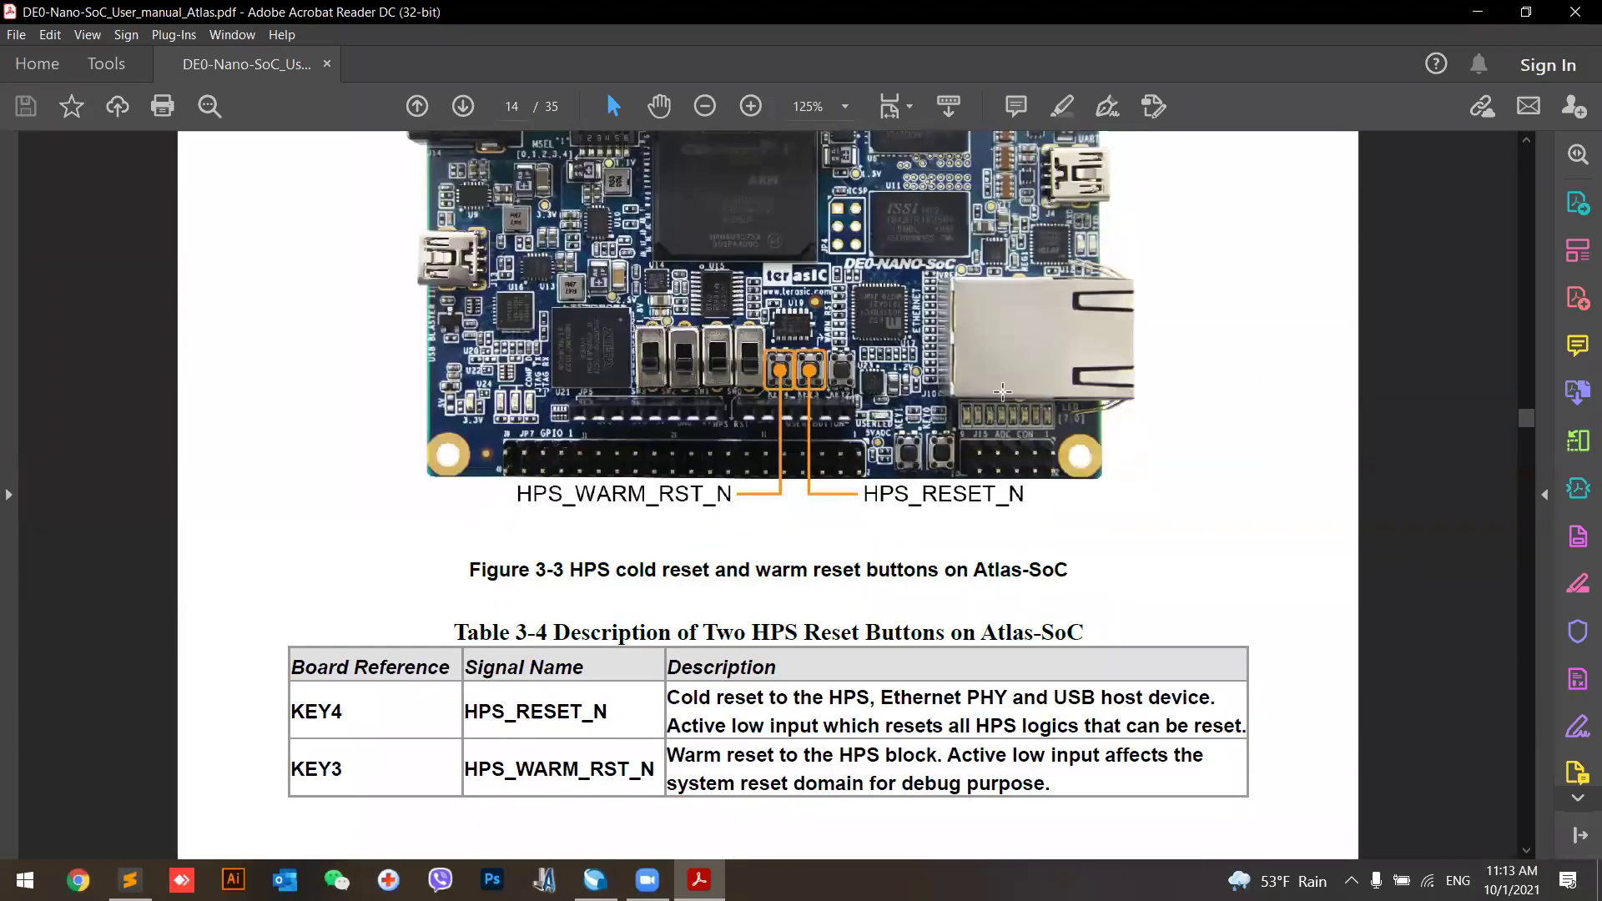
# Switch to Quartus Prime with the tb_first_impl.v testbench open
pyautogui.hotkey('alt', 'Tab')
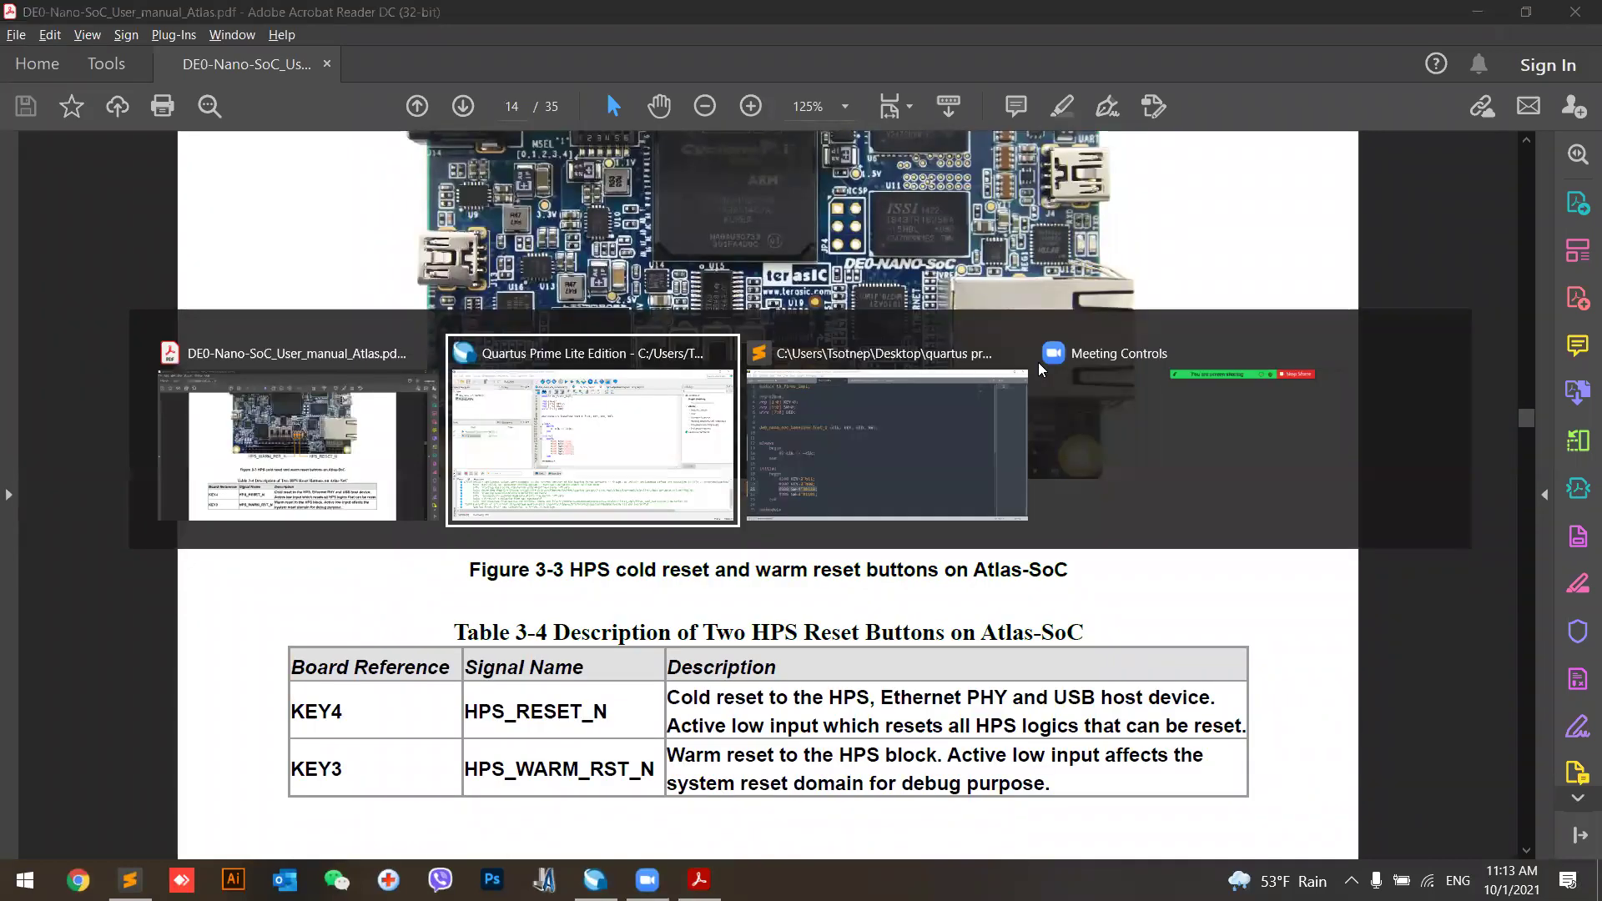
pyautogui.click(799, 407)
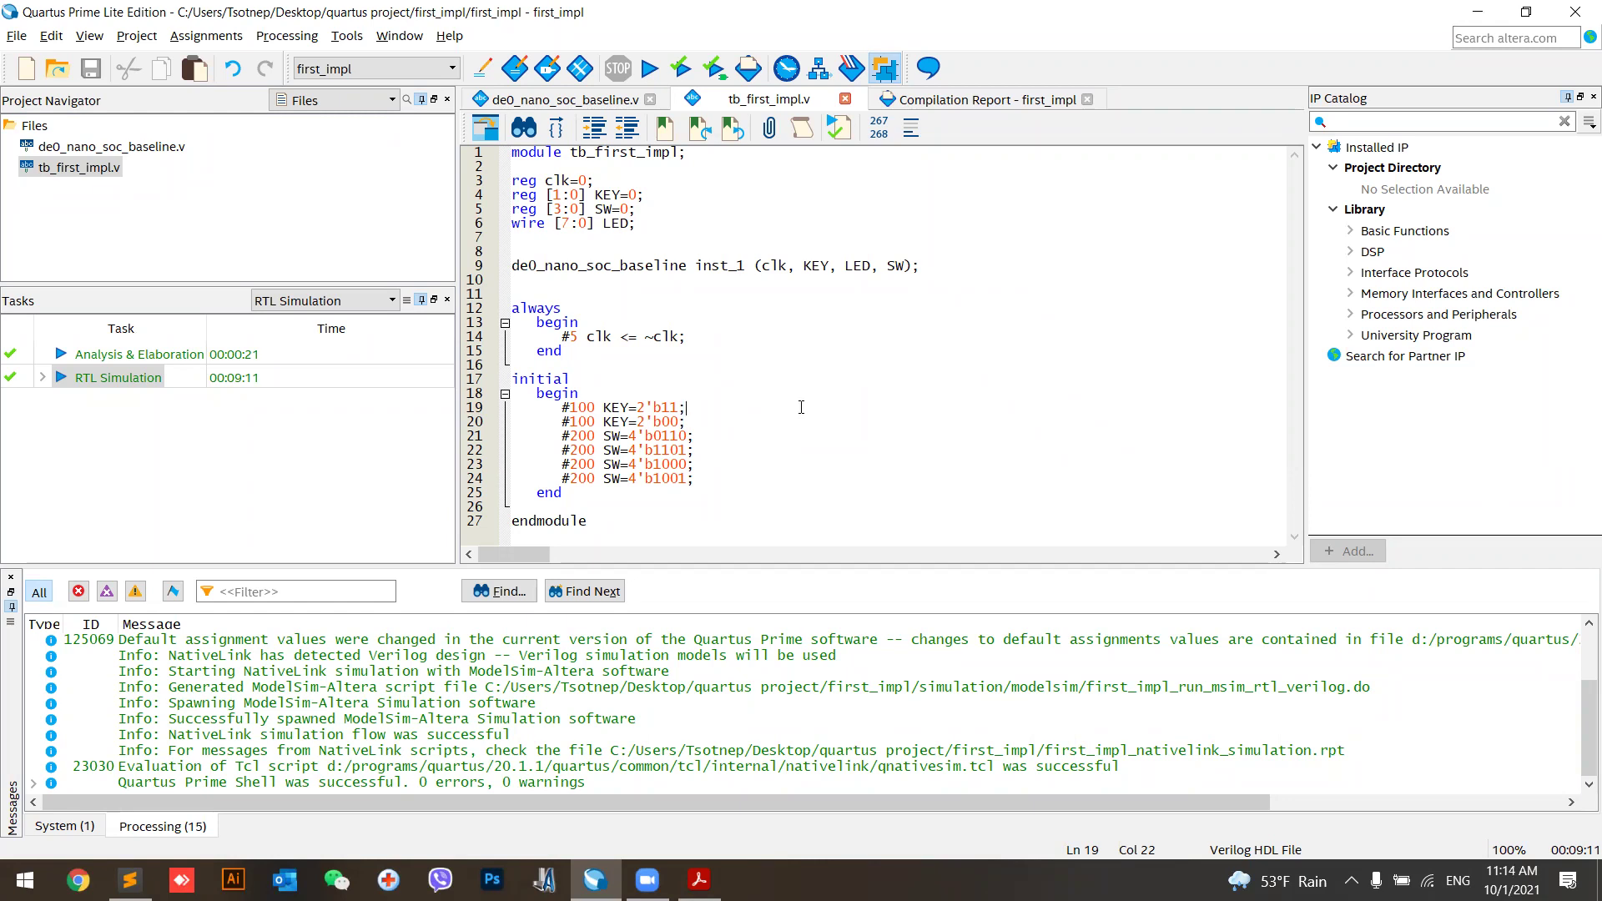
pyautogui.press('super+r')
pyautogui.press('Escape')
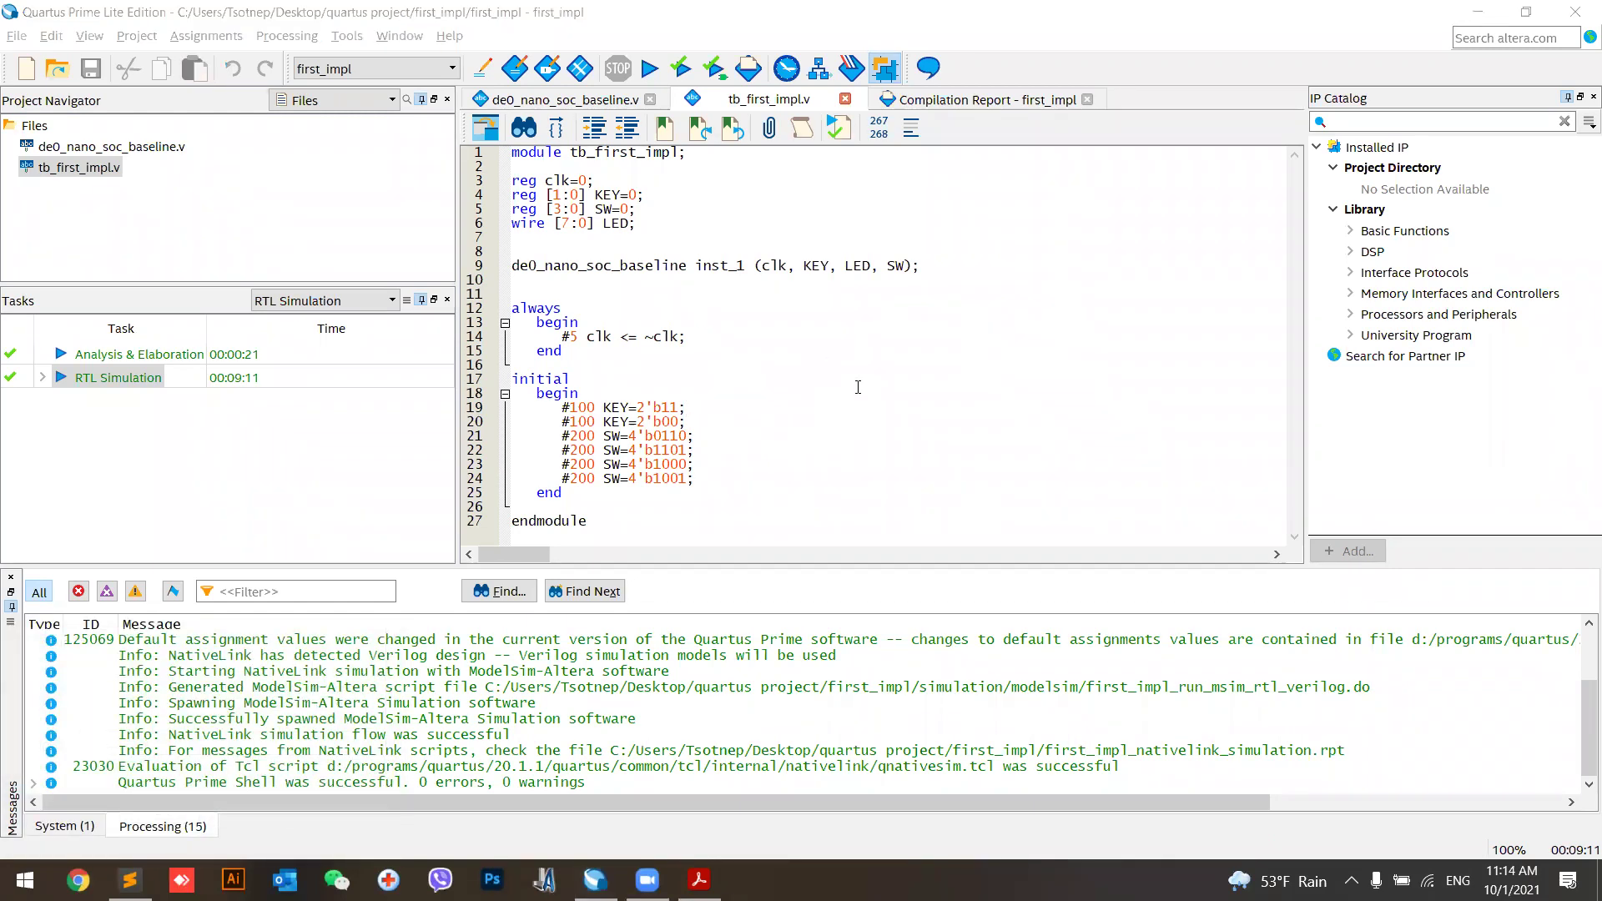
# Open Computer Management for This PC from File Explorer and display Device Manager
pyautogui.press('super+e')
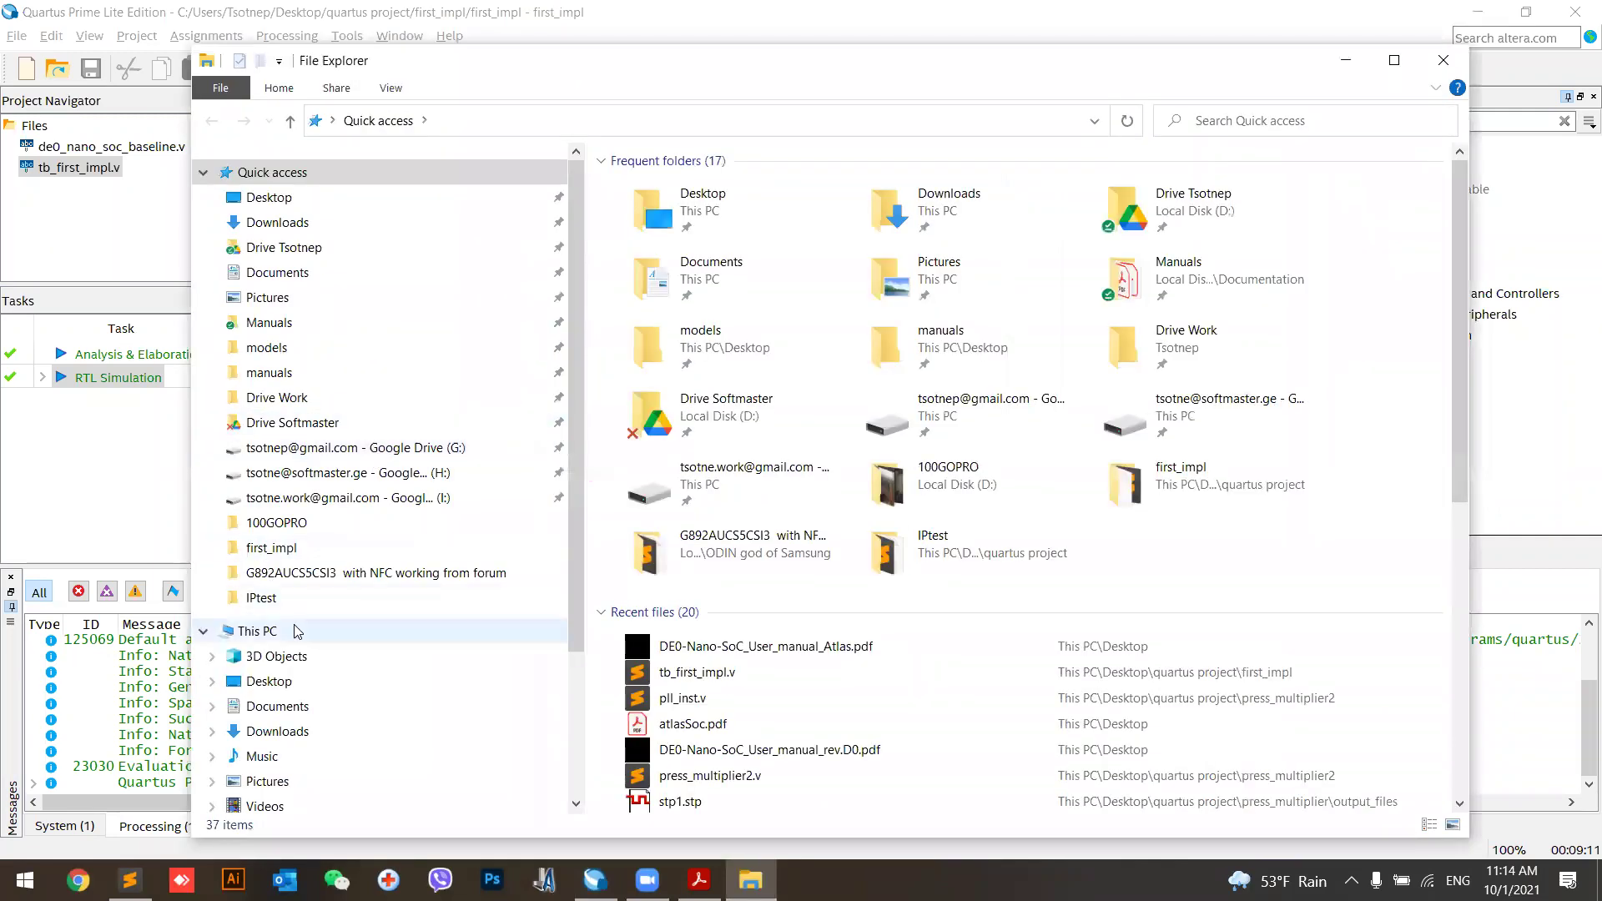
pyautogui.rightClick(297, 631)
pyautogui.click(266, 639)
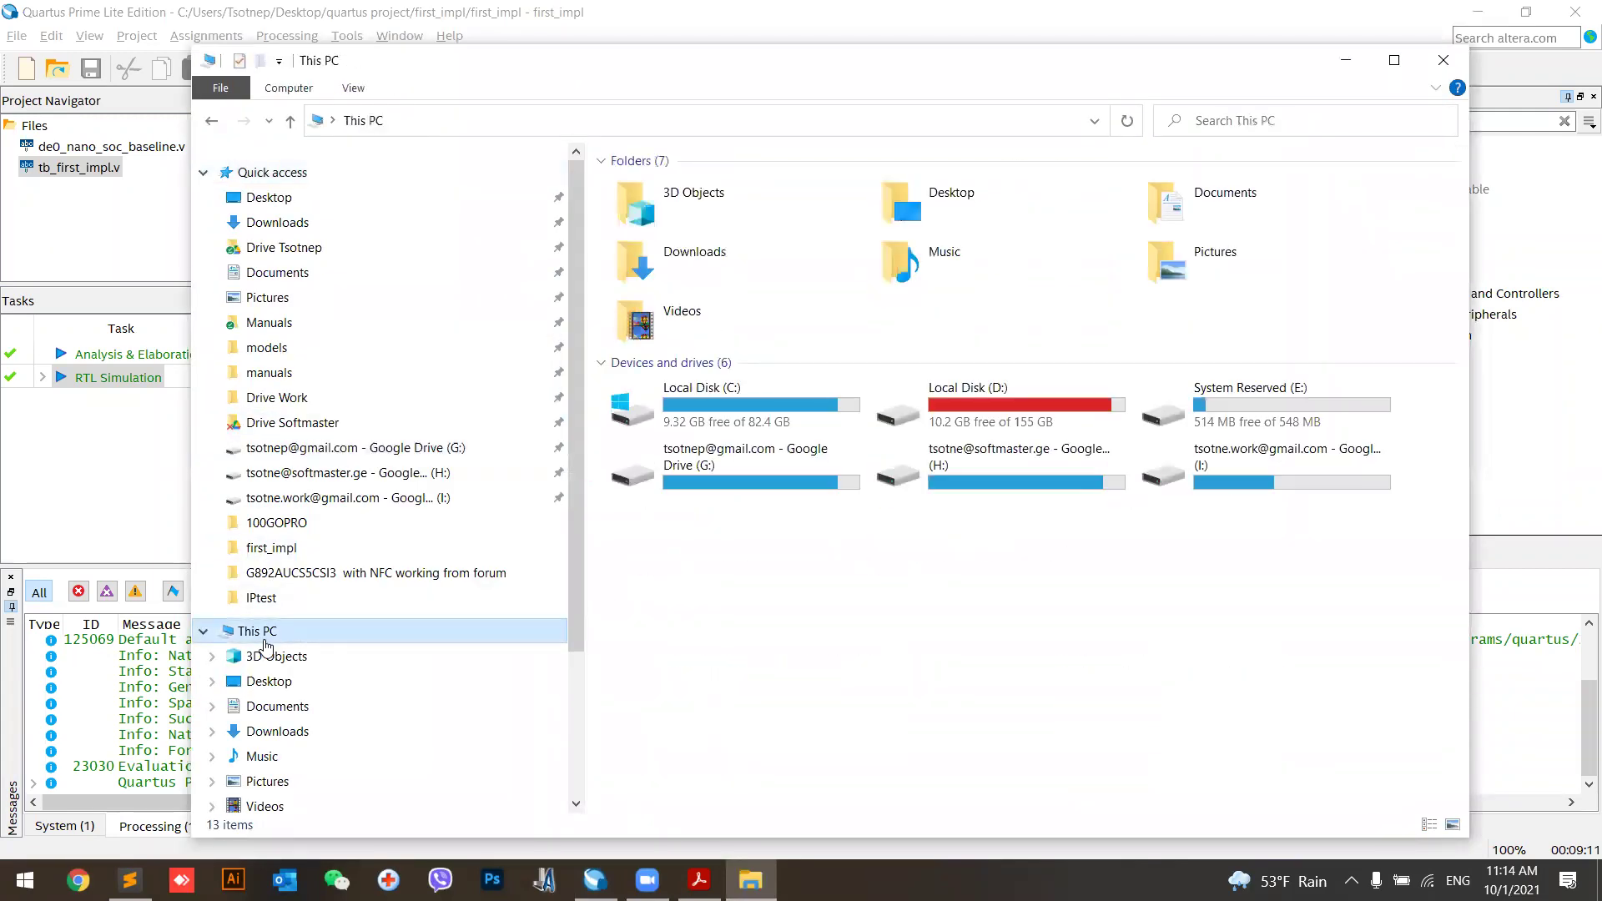
pyautogui.rightClick(264, 639)
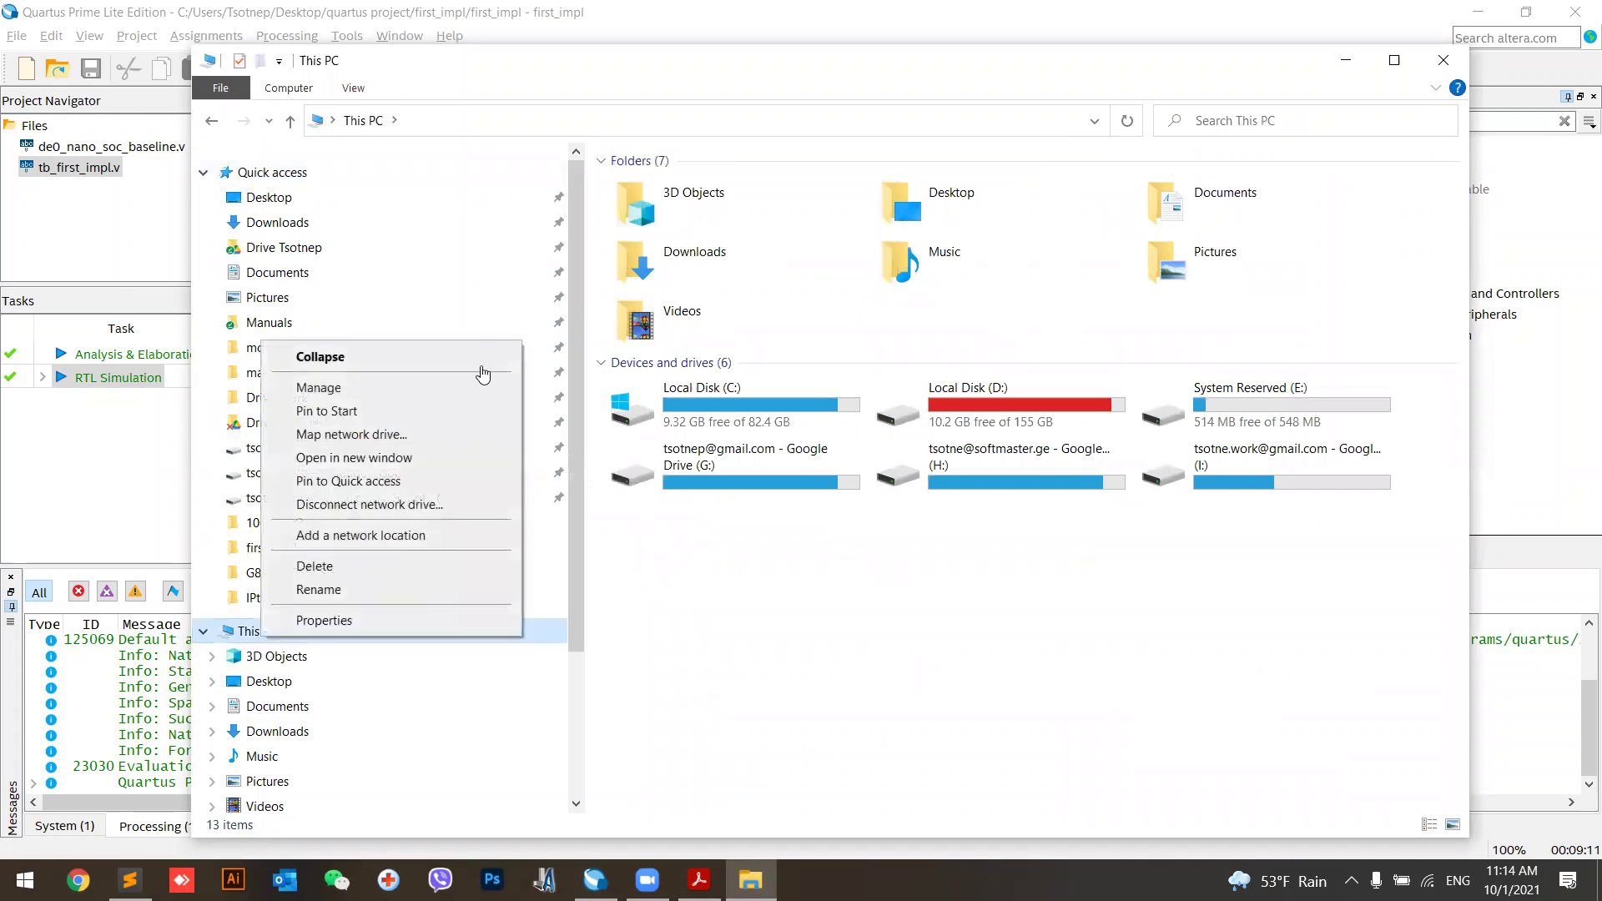
pyautogui.click(474, 391)
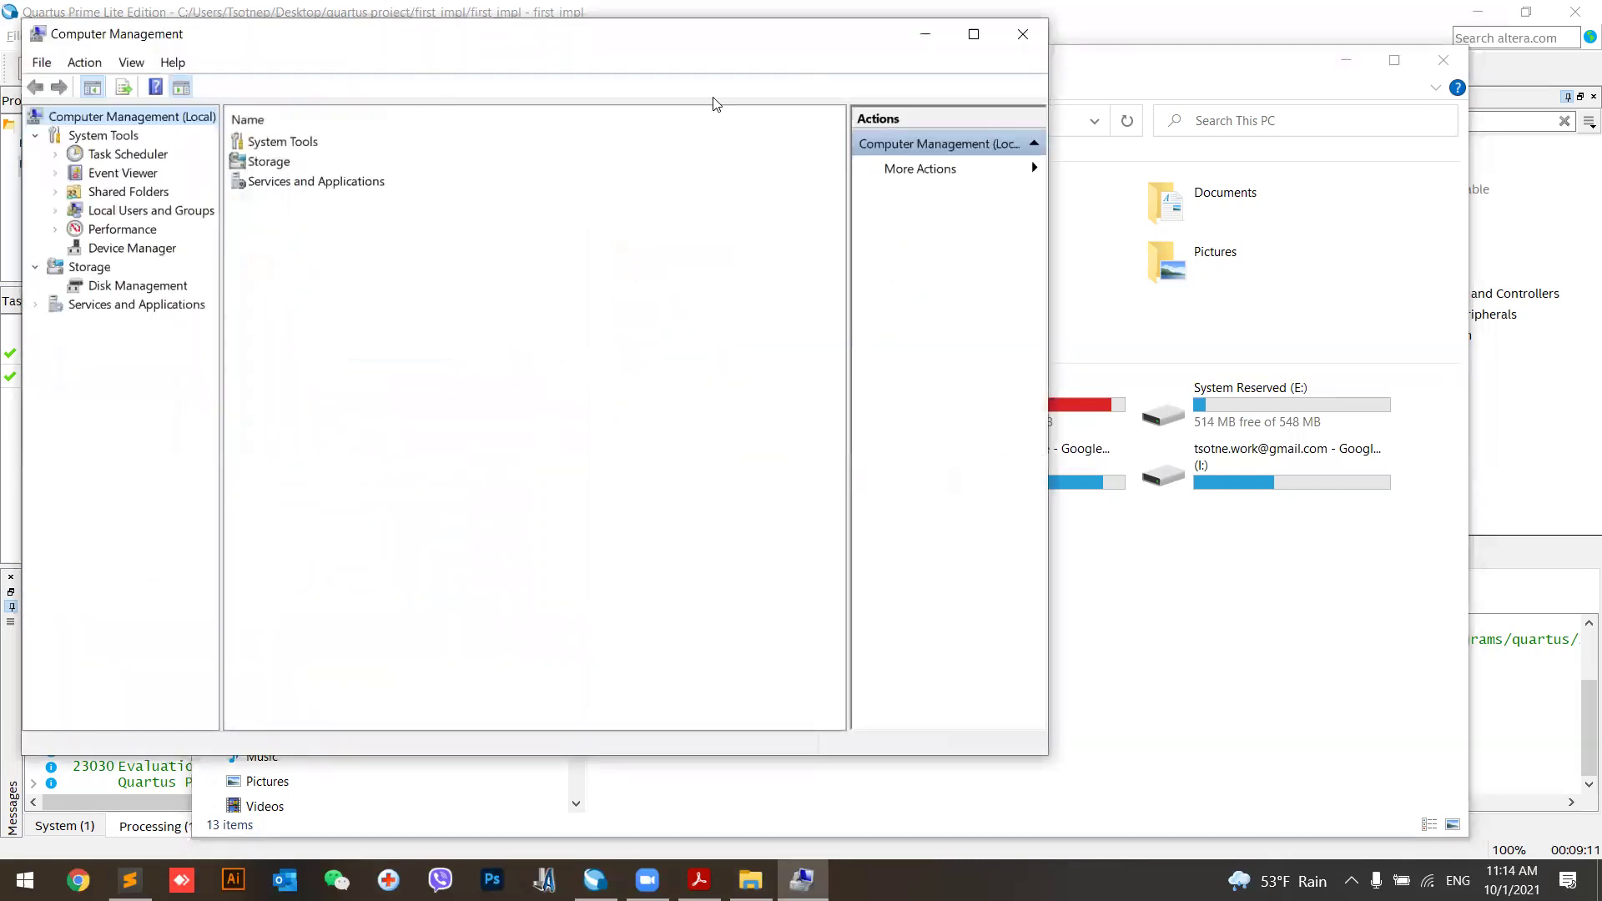
pyautogui.click(565, 281)
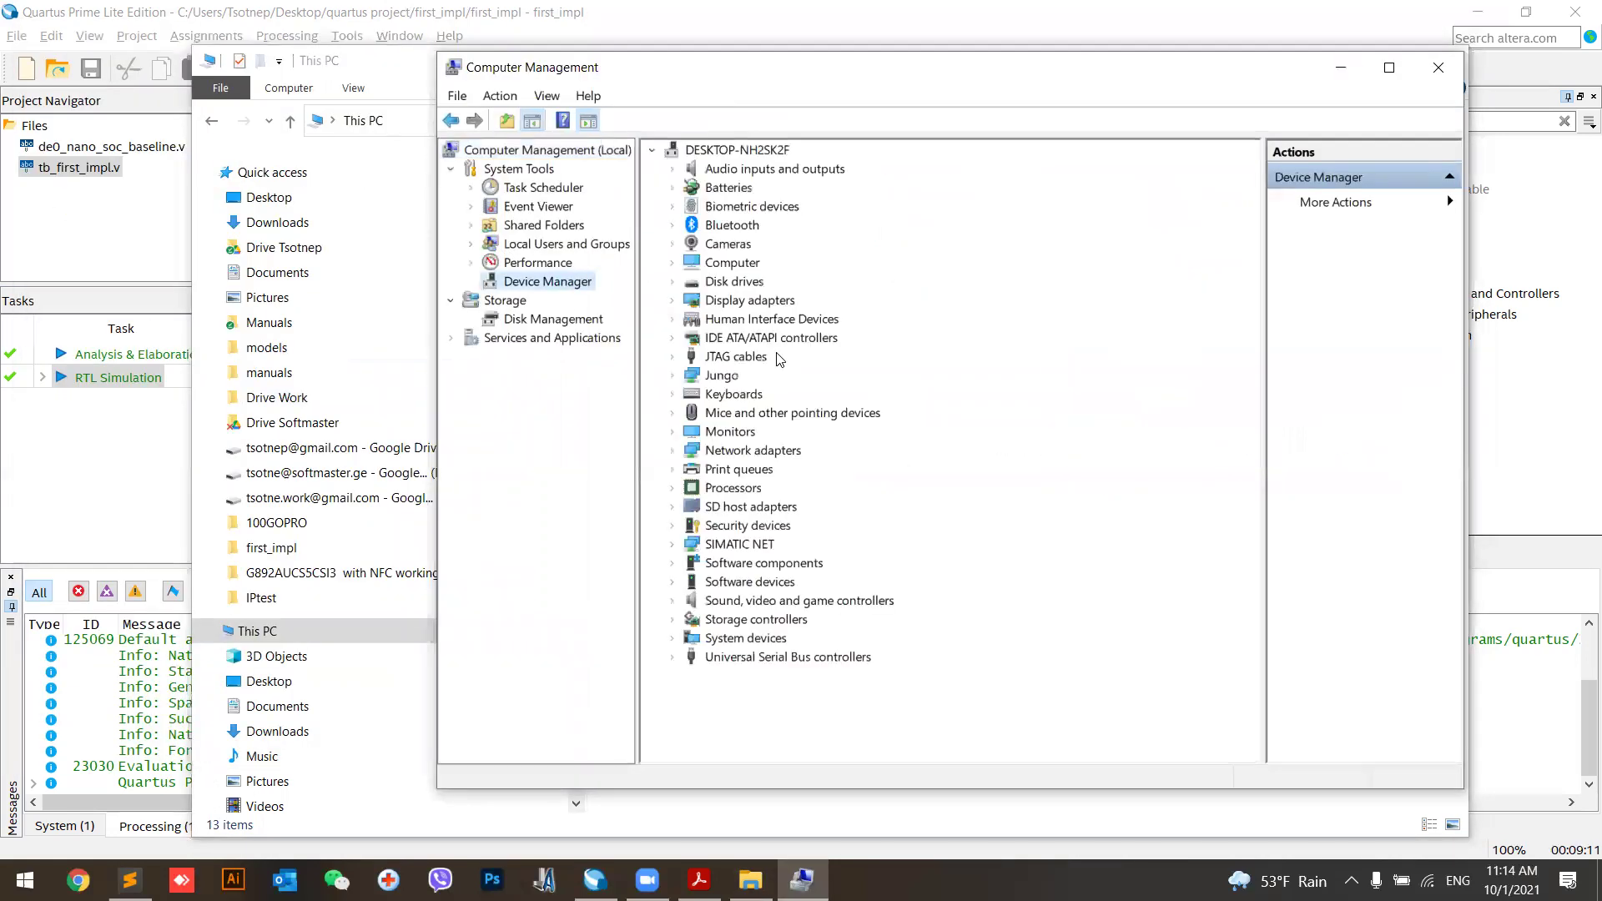
# Expand the JTAG cables category and inspect the Altera USB-Blaster II JTAG and System Console interface entries
pyautogui.click(726, 357)
pyautogui.click(673, 357)
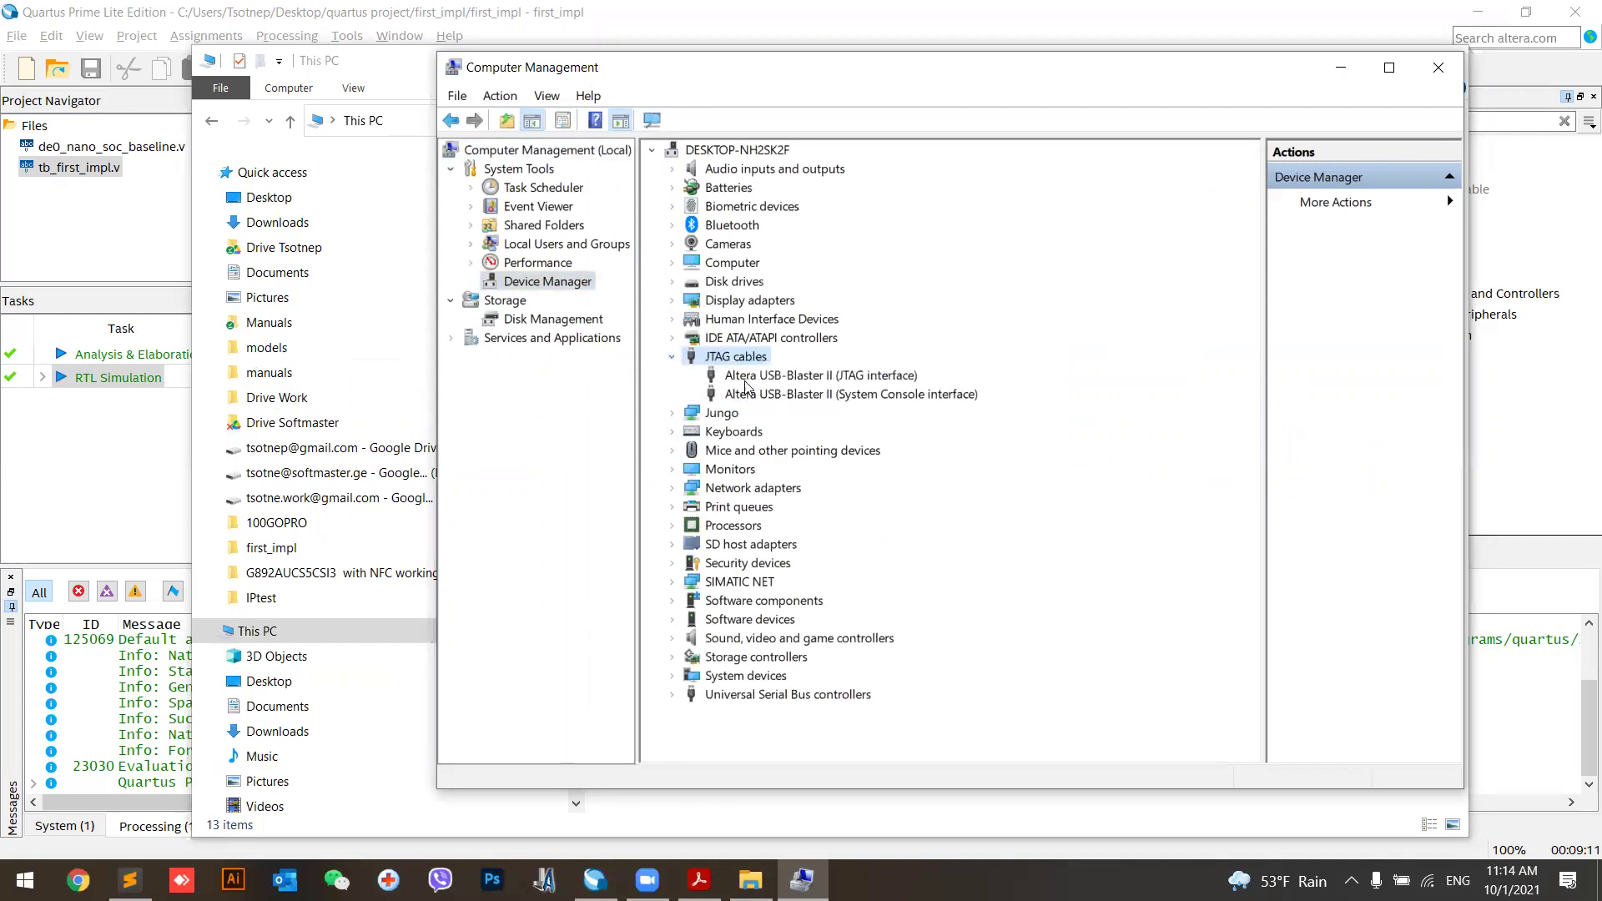
pyautogui.click(745, 376)
pyautogui.click(774, 397)
pyautogui.click(775, 382)
pyautogui.click(775, 399)
# View the properties of the JTAG cables category and close them again
pyautogui.click(747, 357)
pyautogui.rightClick(710, 361)
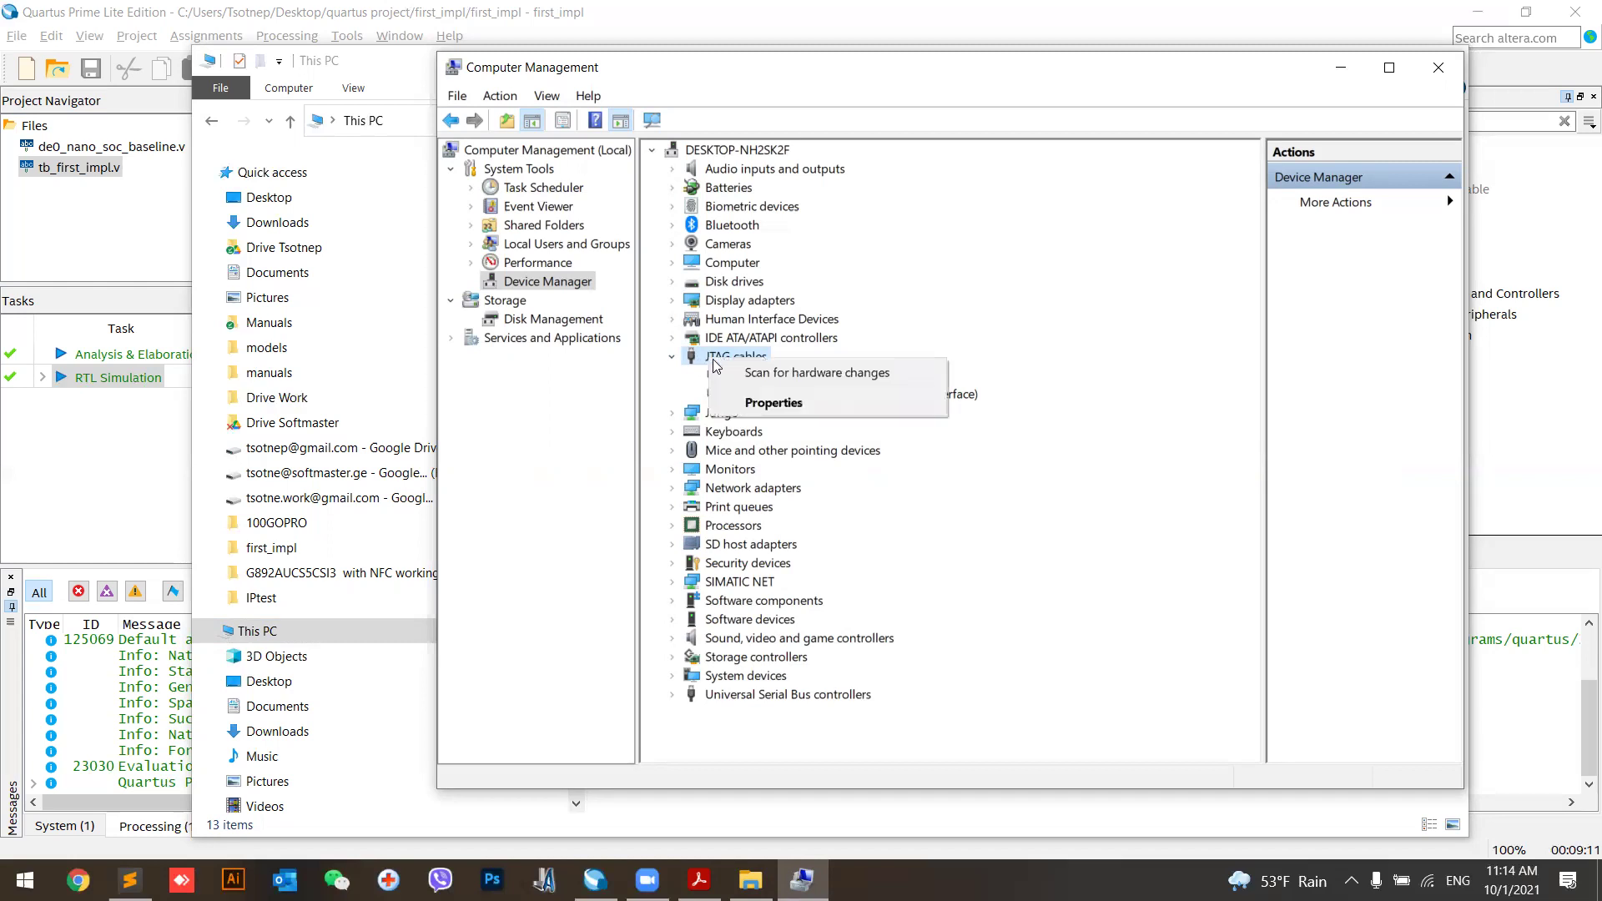
pyautogui.click(741, 402)
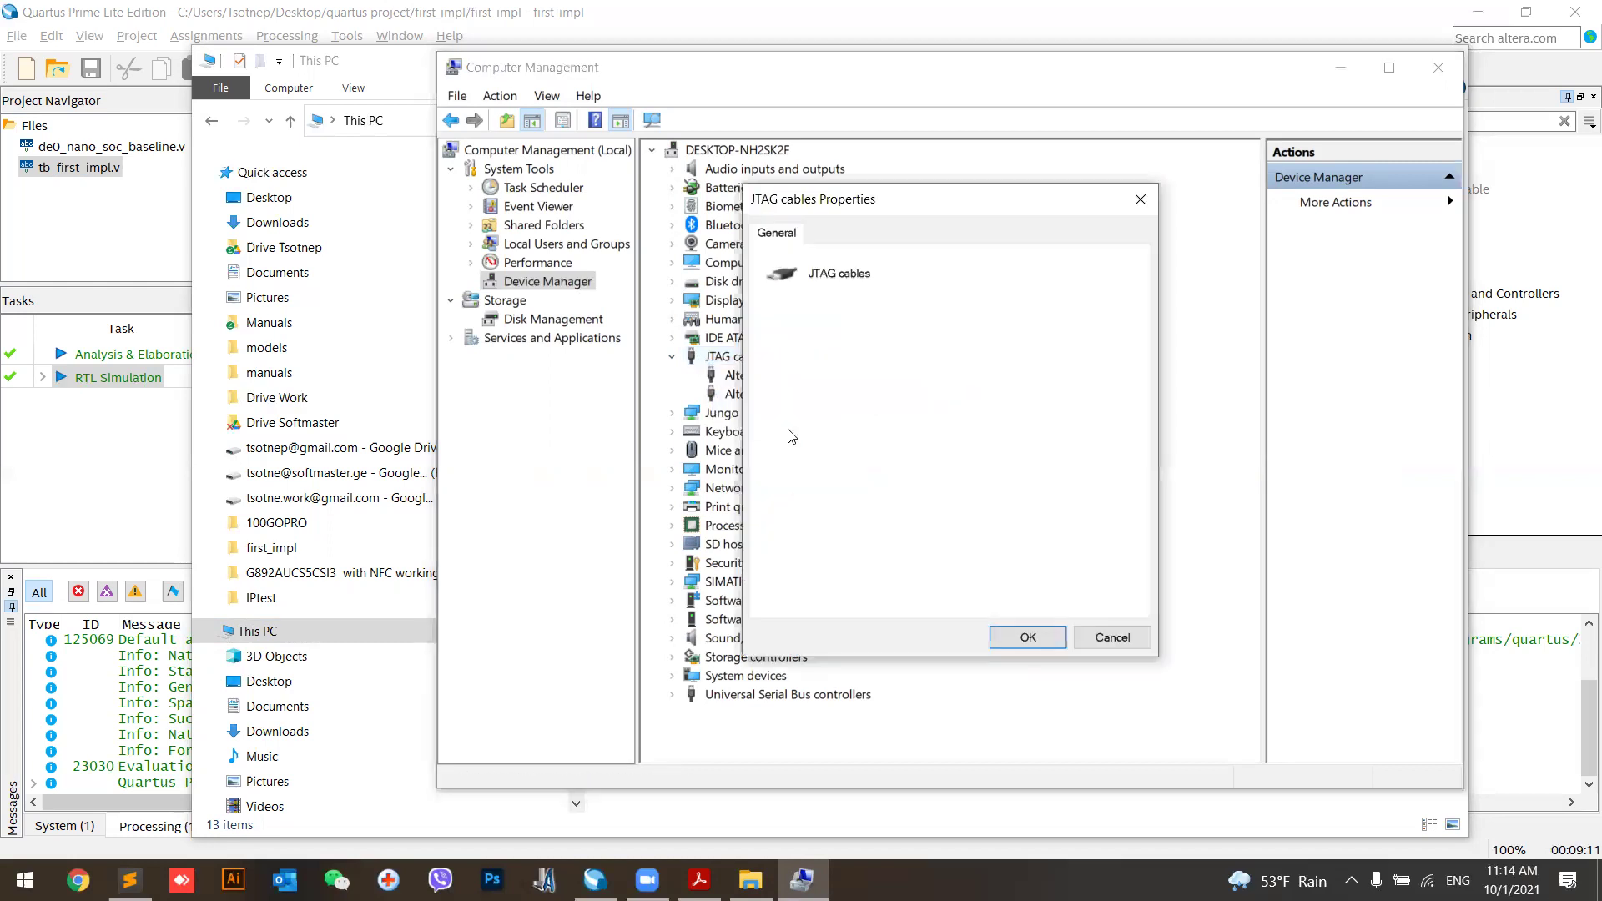
pyautogui.press('Escape')
pyautogui.click(741, 431)
pyautogui.rightClick(741, 430)
pyautogui.press('Escape')
# Start a driver update for the Intel USB 3.0 eXtensible Host Controller, choosing to browse the computer for drivers
pyautogui.click(725, 694)
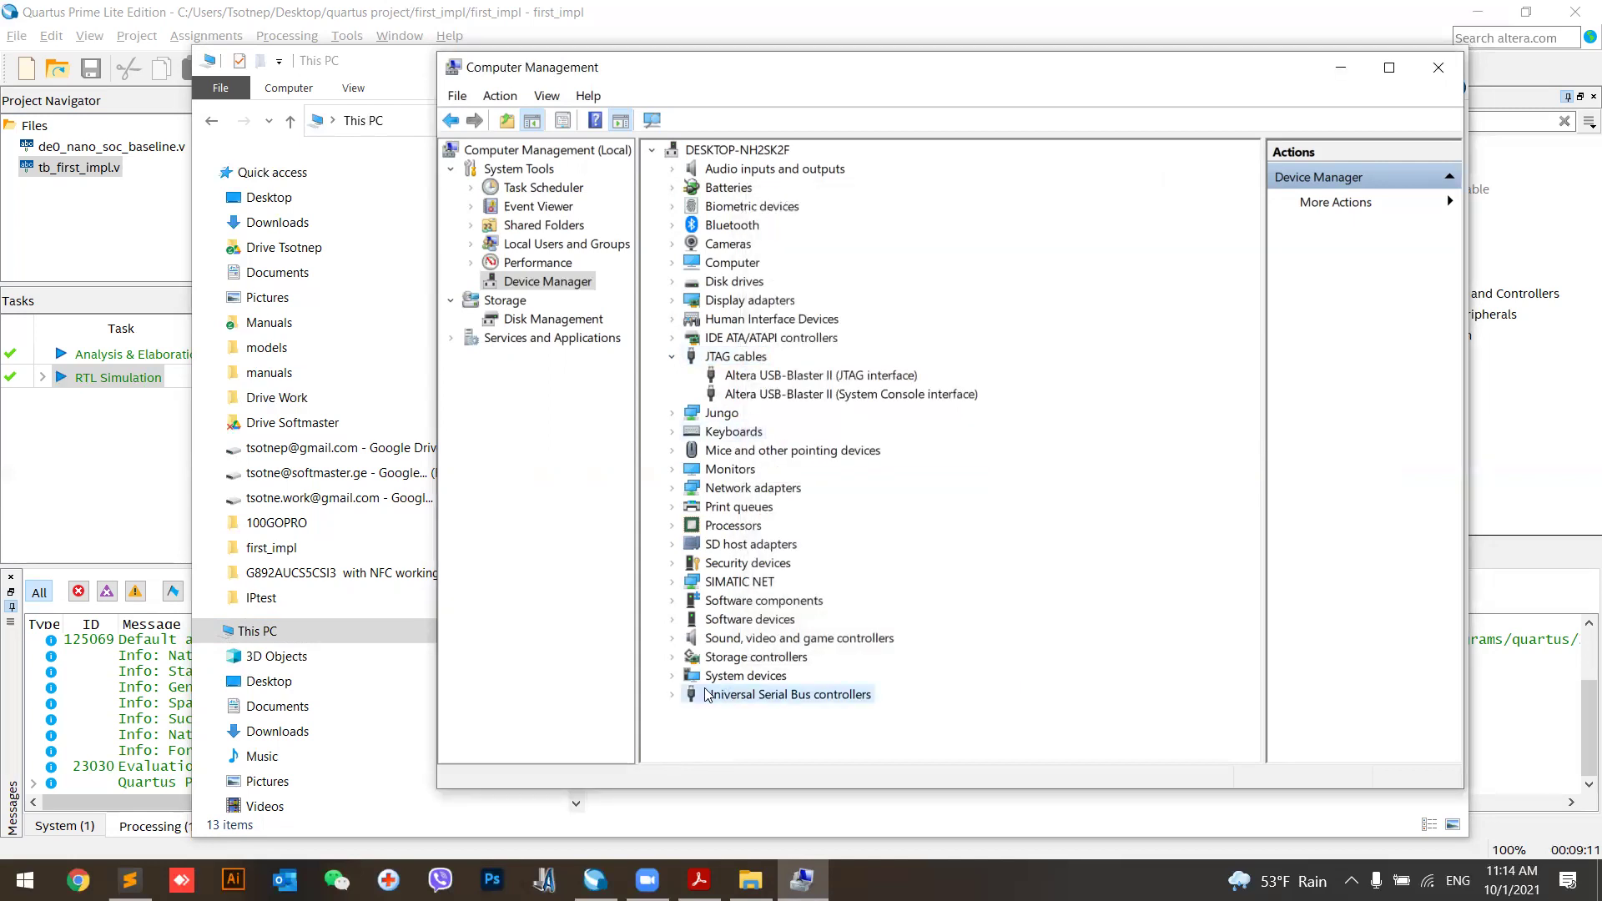
pyautogui.click(674, 695)
pyautogui.rightClick(744, 692)
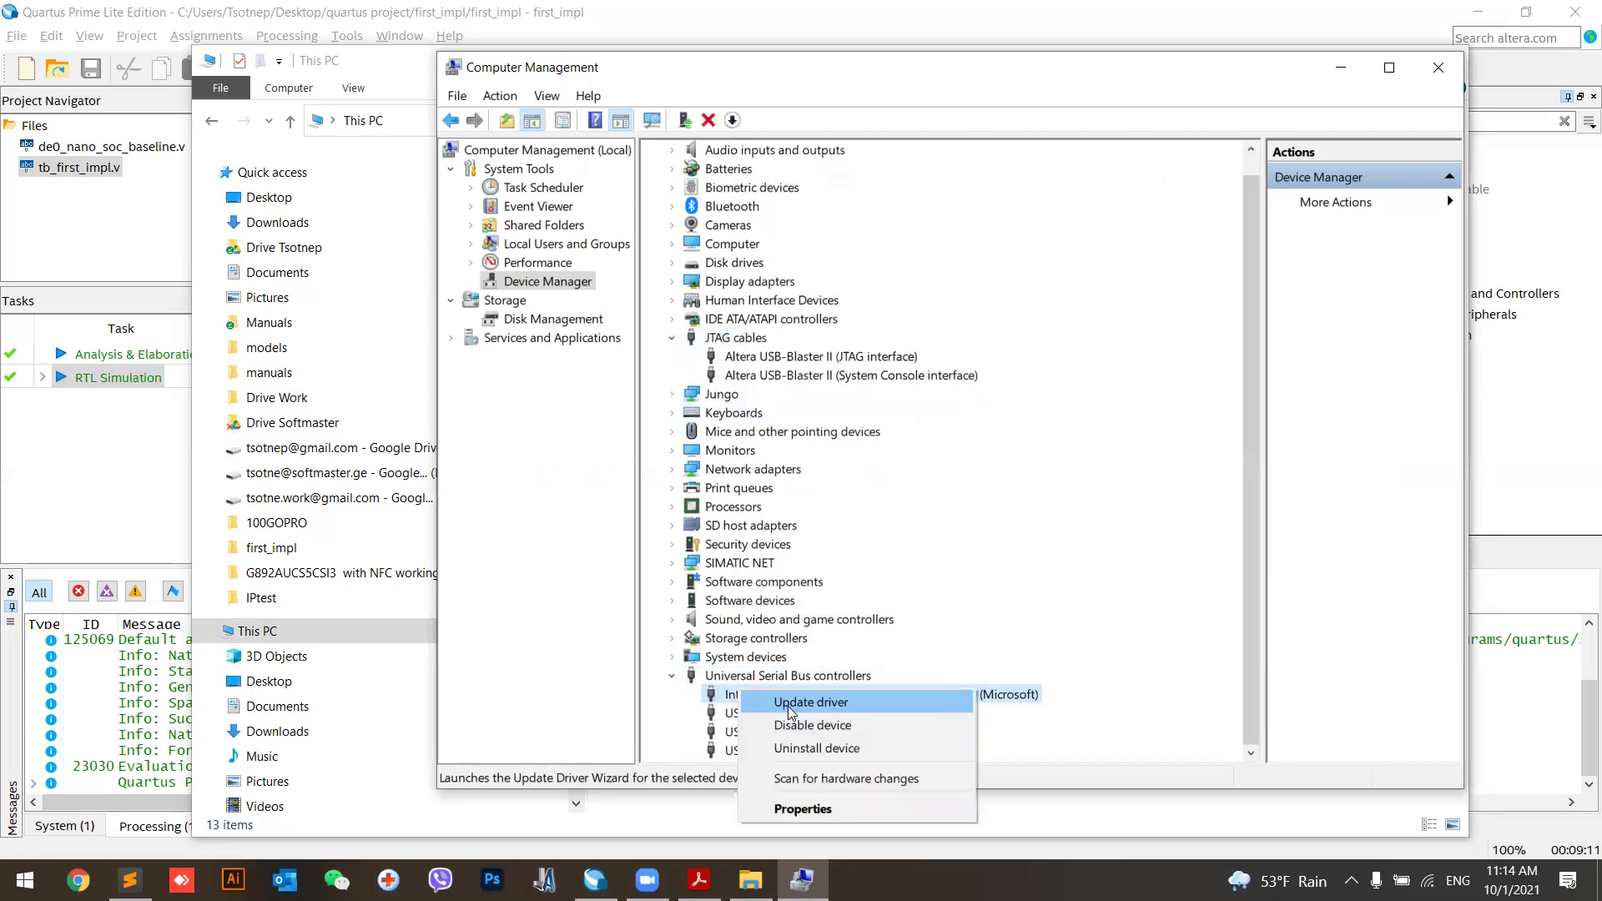
pyautogui.click(788, 706)
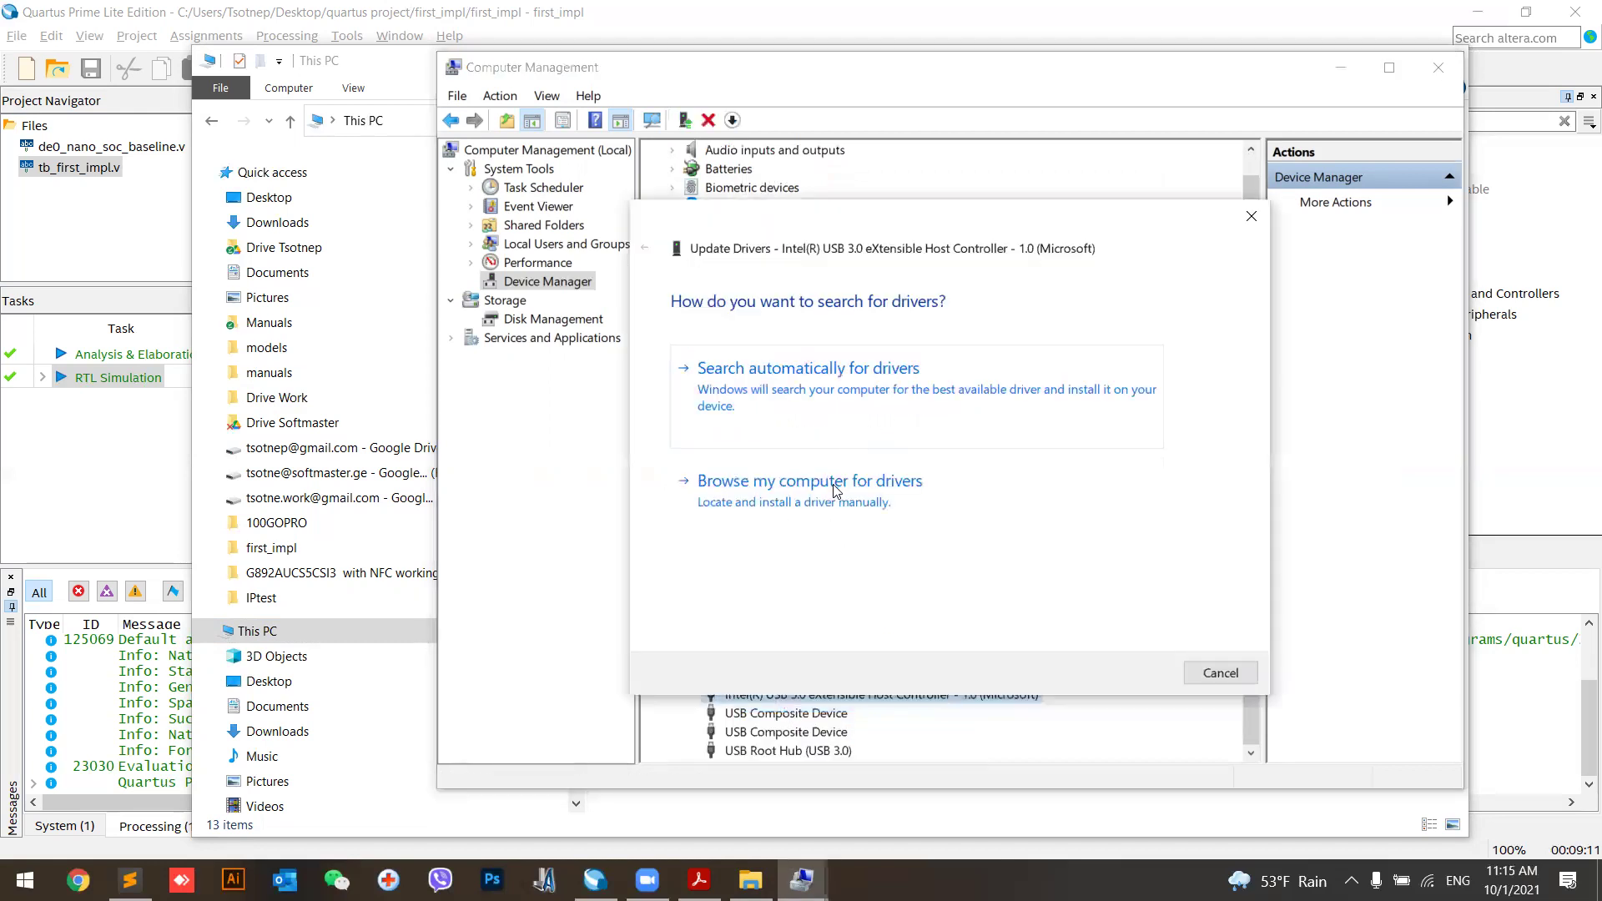
pyautogui.click(835, 490)
# Shorten the driver search location to D:\Programs\Quartus\20.1.1\quartus\drivers\ and cut the path to the clipboard
pyautogui.moveTo(1022, 386); pyautogui.dragTo(664, 371)
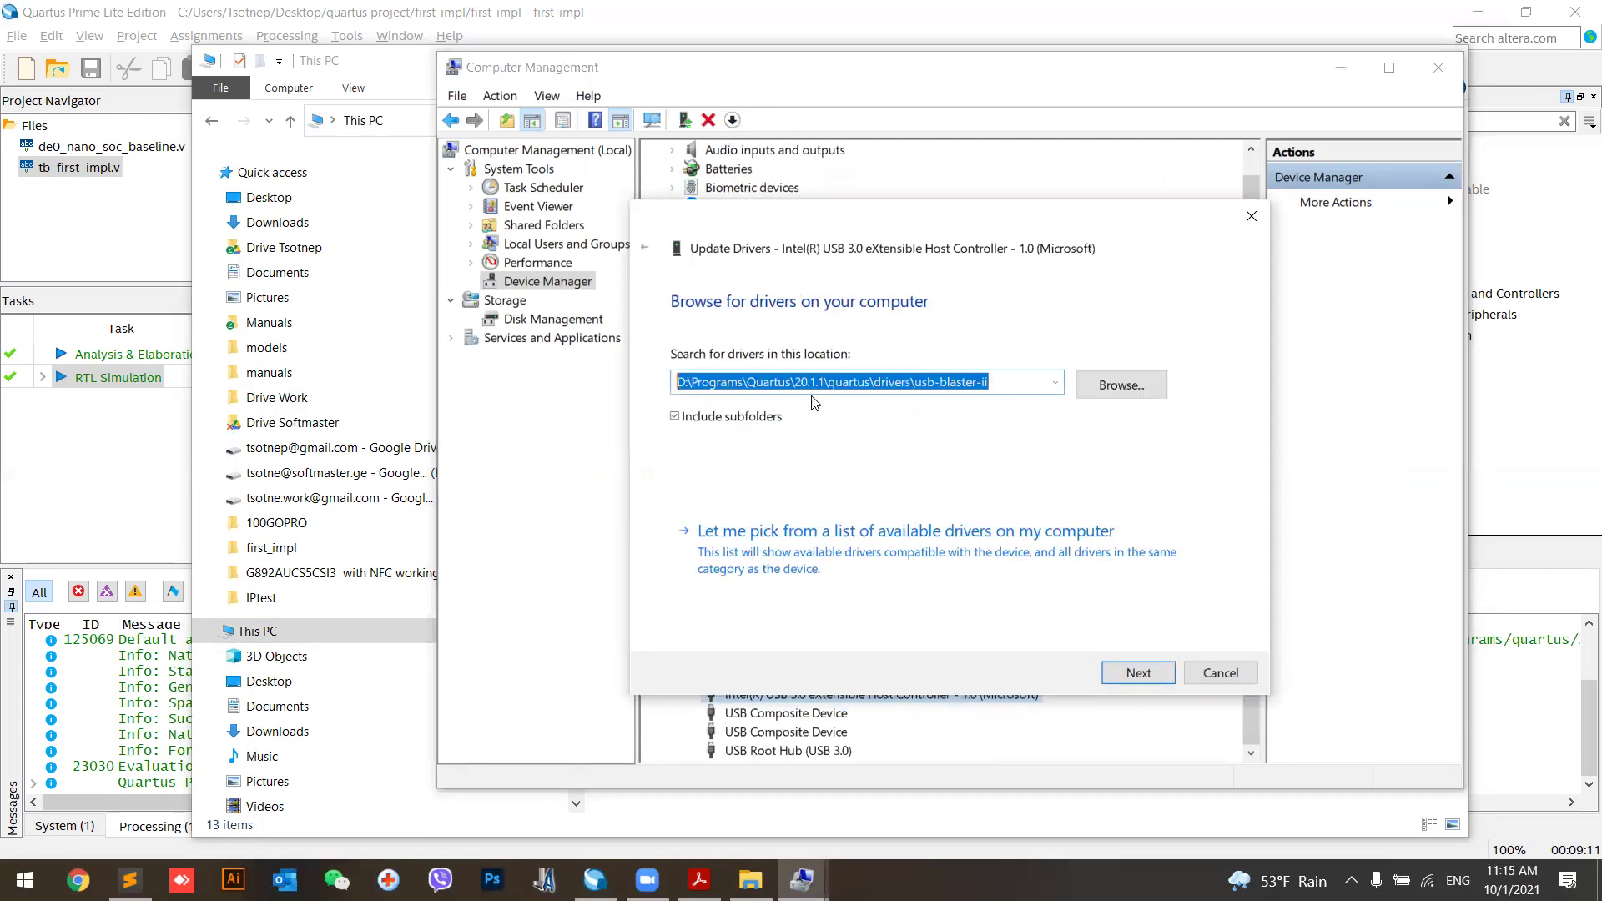
pyautogui.click(1013, 381)
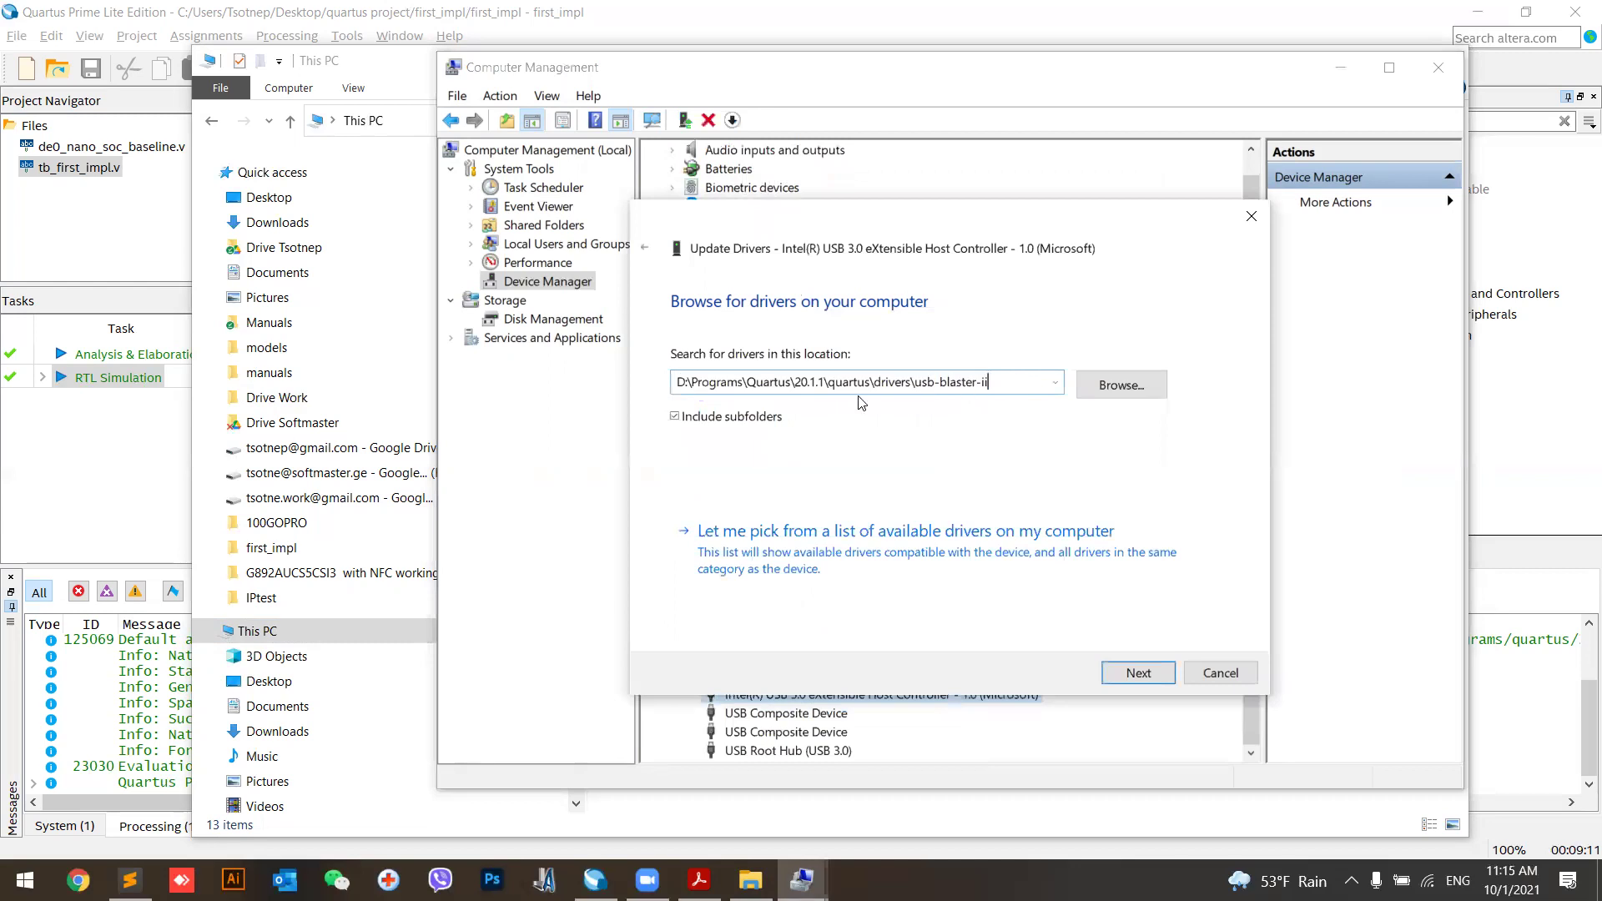
pyautogui.doubleClick(775, 382)
pyautogui.click(807, 381)
pyautogui.moveTo(791, 382); pyautogui.dragTo(912, 382)
pyautogui.moveTo(1018, 382); pyautogui.dragTo(919, 379)
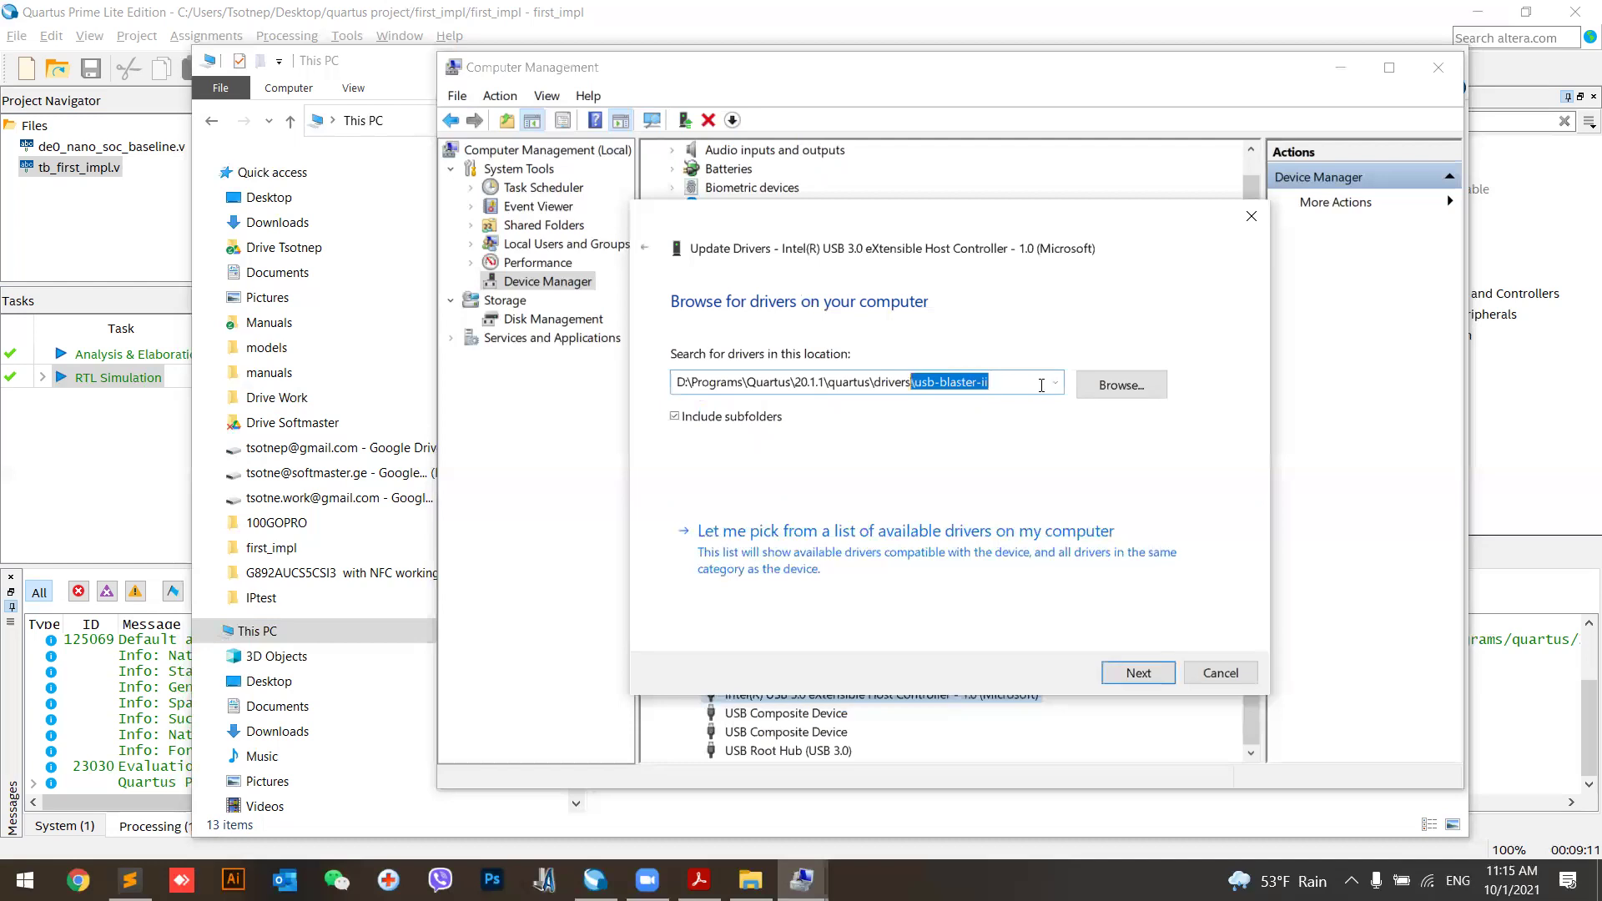
pyautogui.press('BackSpace')
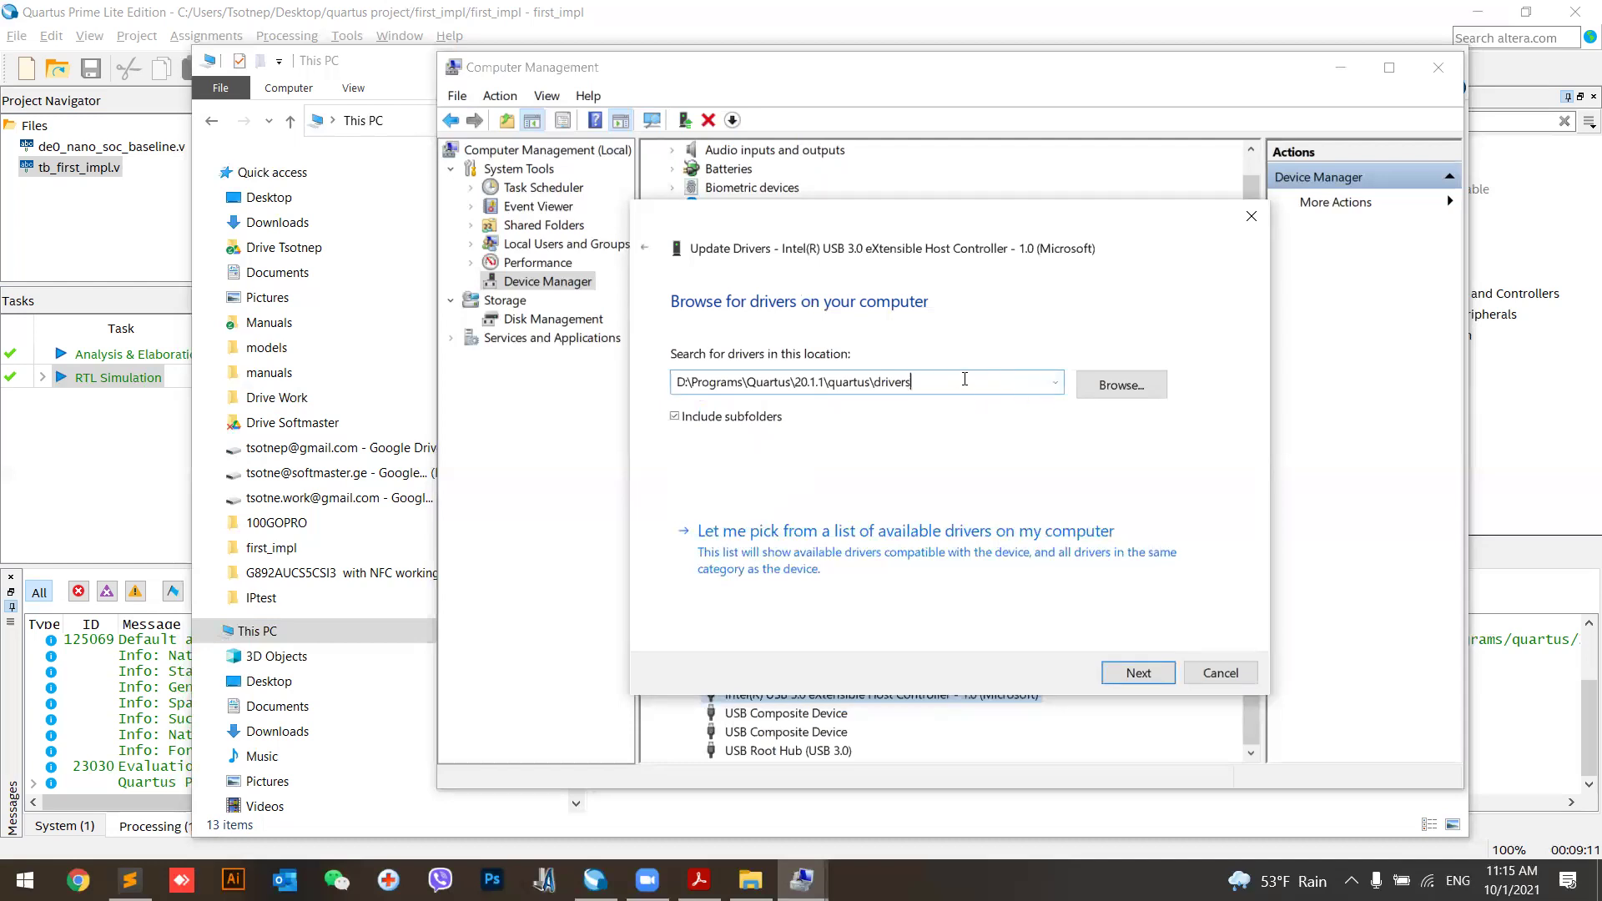
pyautogui.write('\\')
pyautogui.hotkey('ctrl', 'a')
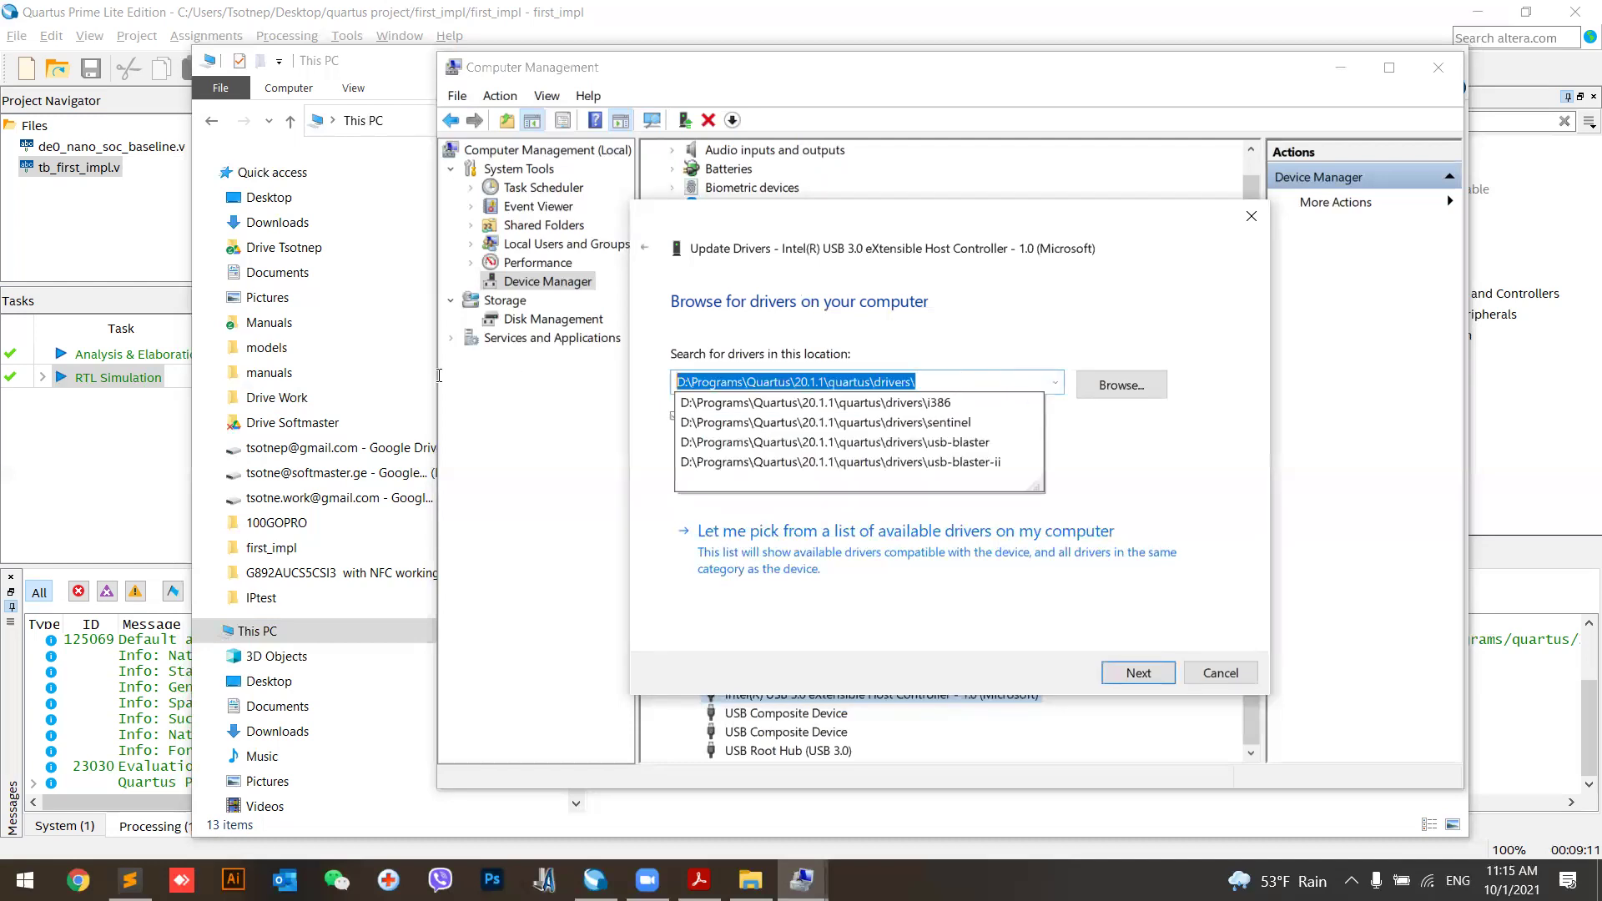
pyautogui.hotkey('ctrl', 'x')
# Switch to Sublime Text, paste the drivers folder path into a new file and enlarge the text
pyautogui.click(129, 881)
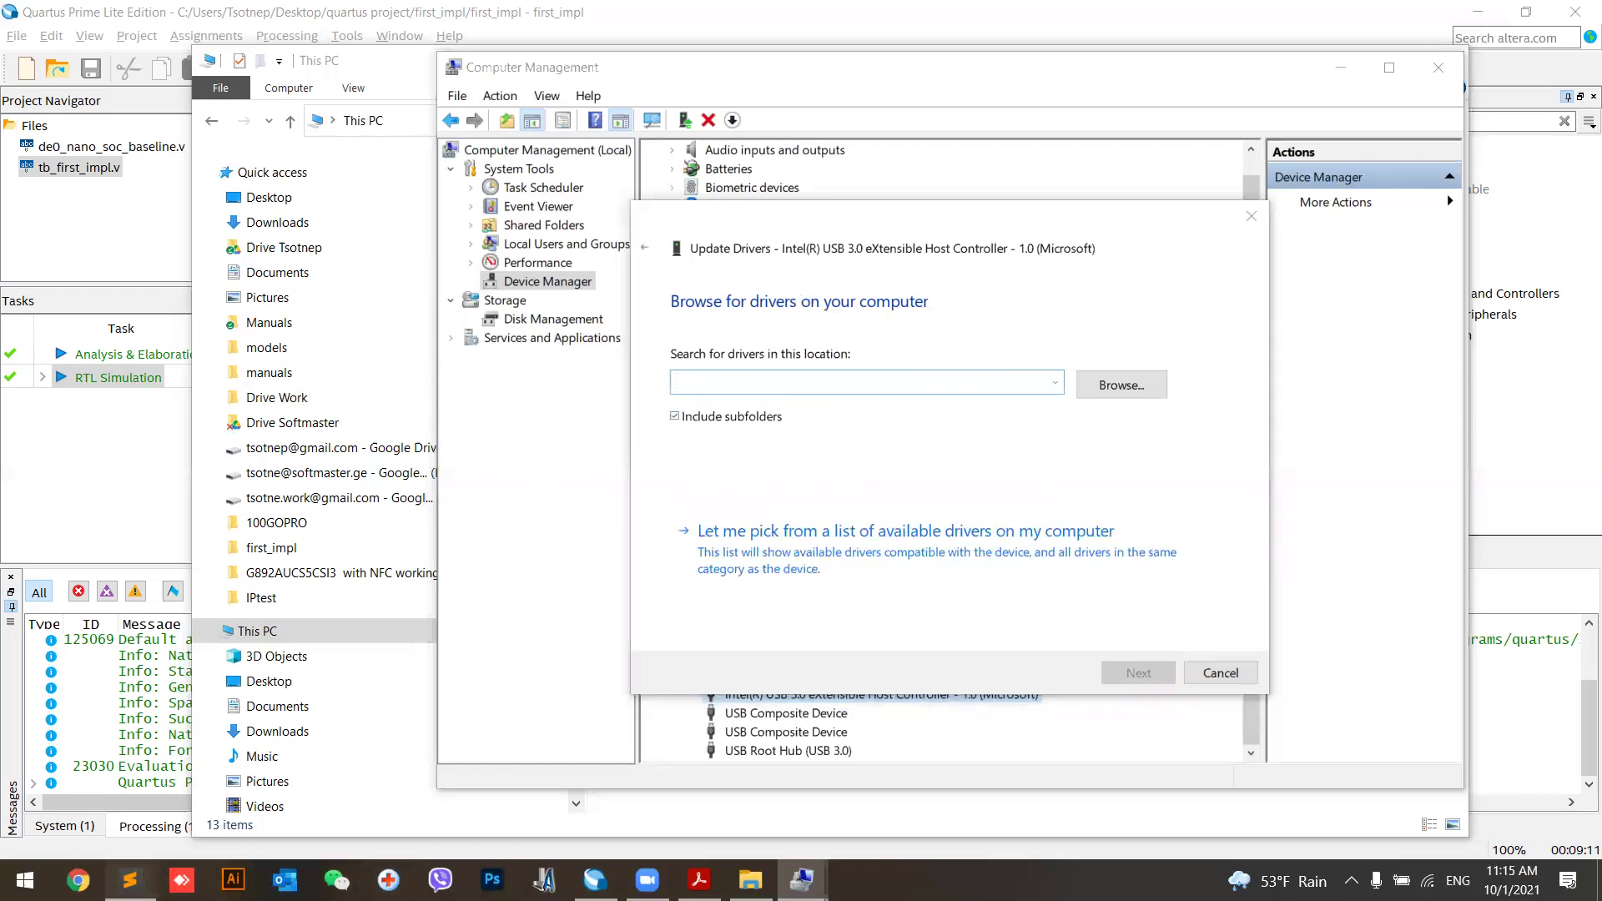
pyautogui.hotkey('ctrl', 'n')
pyautogui.hotkey('ctrl', 'v')
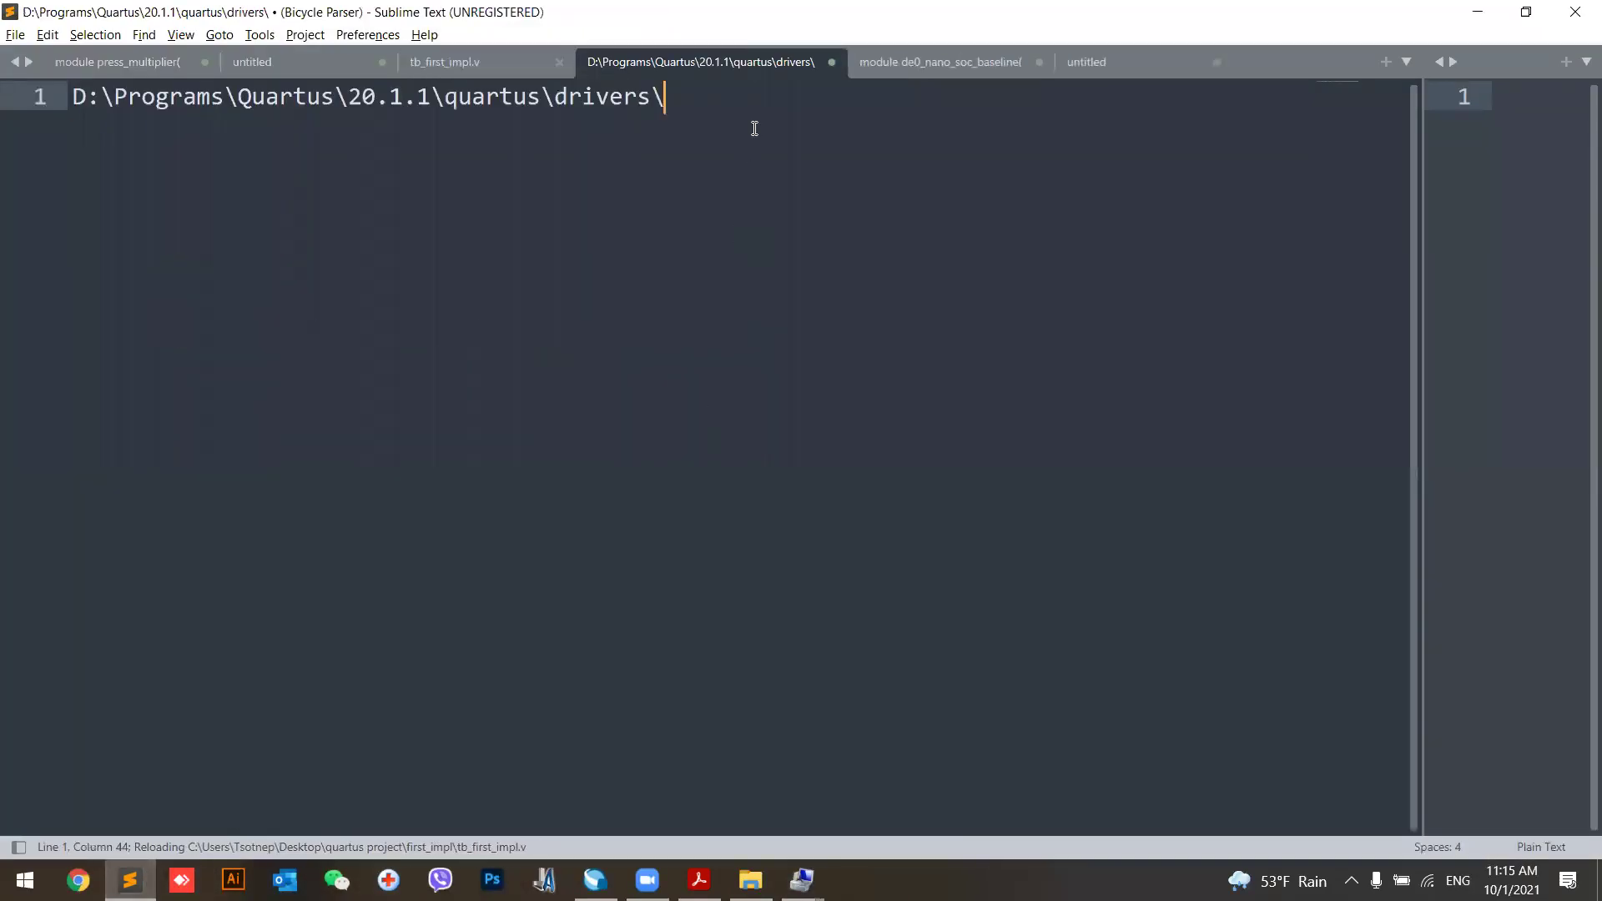
pyautogui.keyDown('ctrl'); pyautogui.scroll(2, 767, 127); pyautogui.keyUp('ctrl')
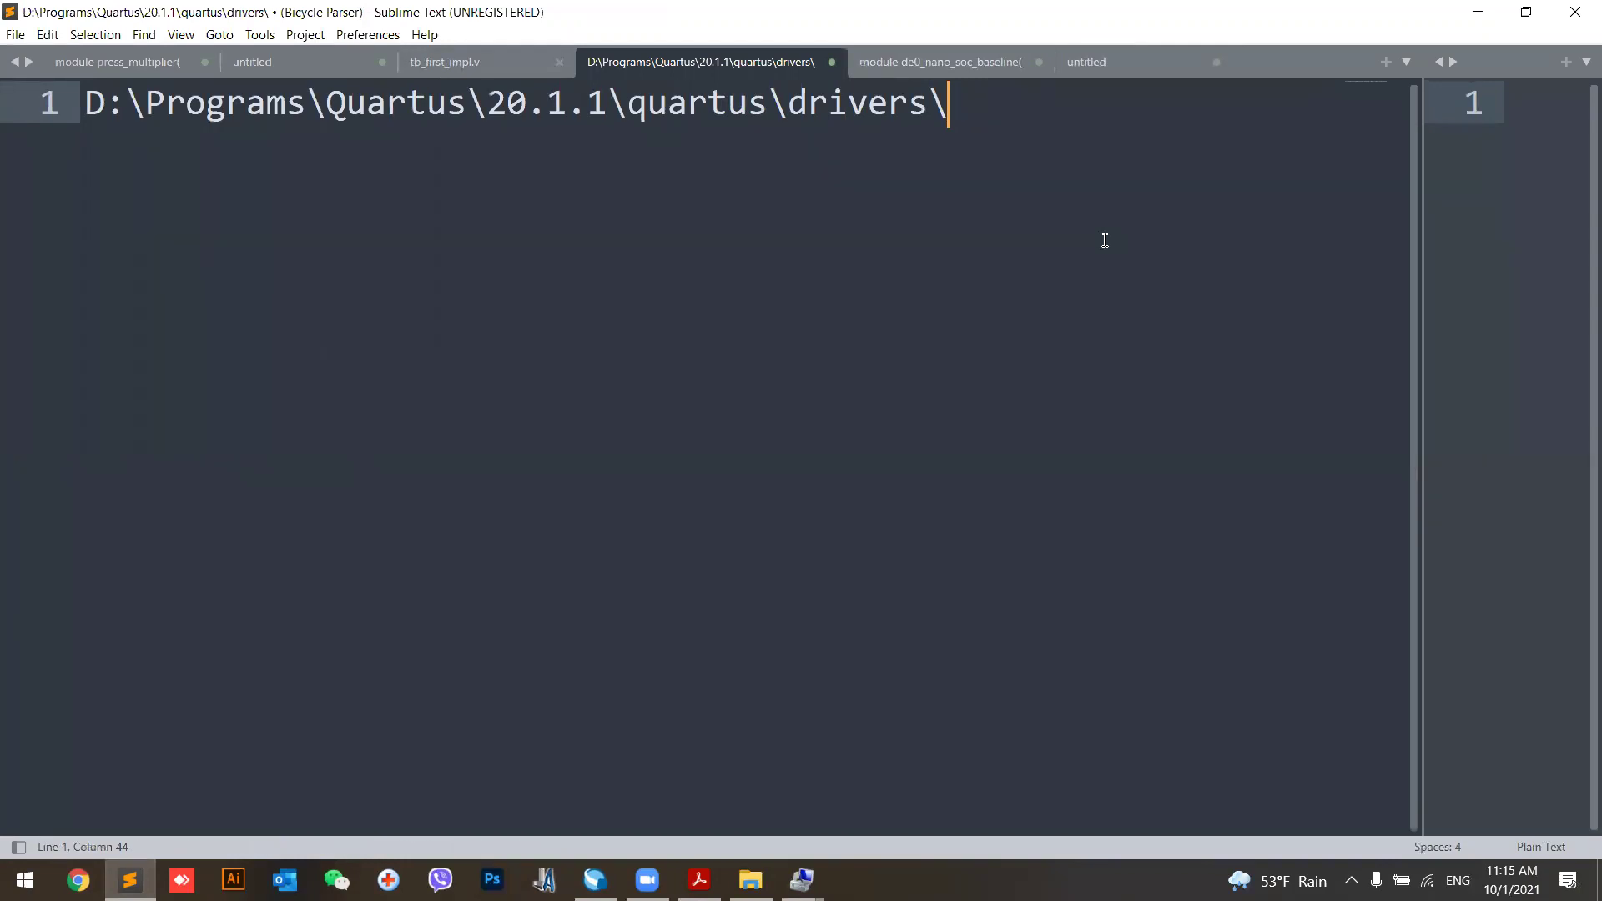
# Cancel the driver update wizard and close Computer Management
pyautogui.hotkey('alt', 'Tab')
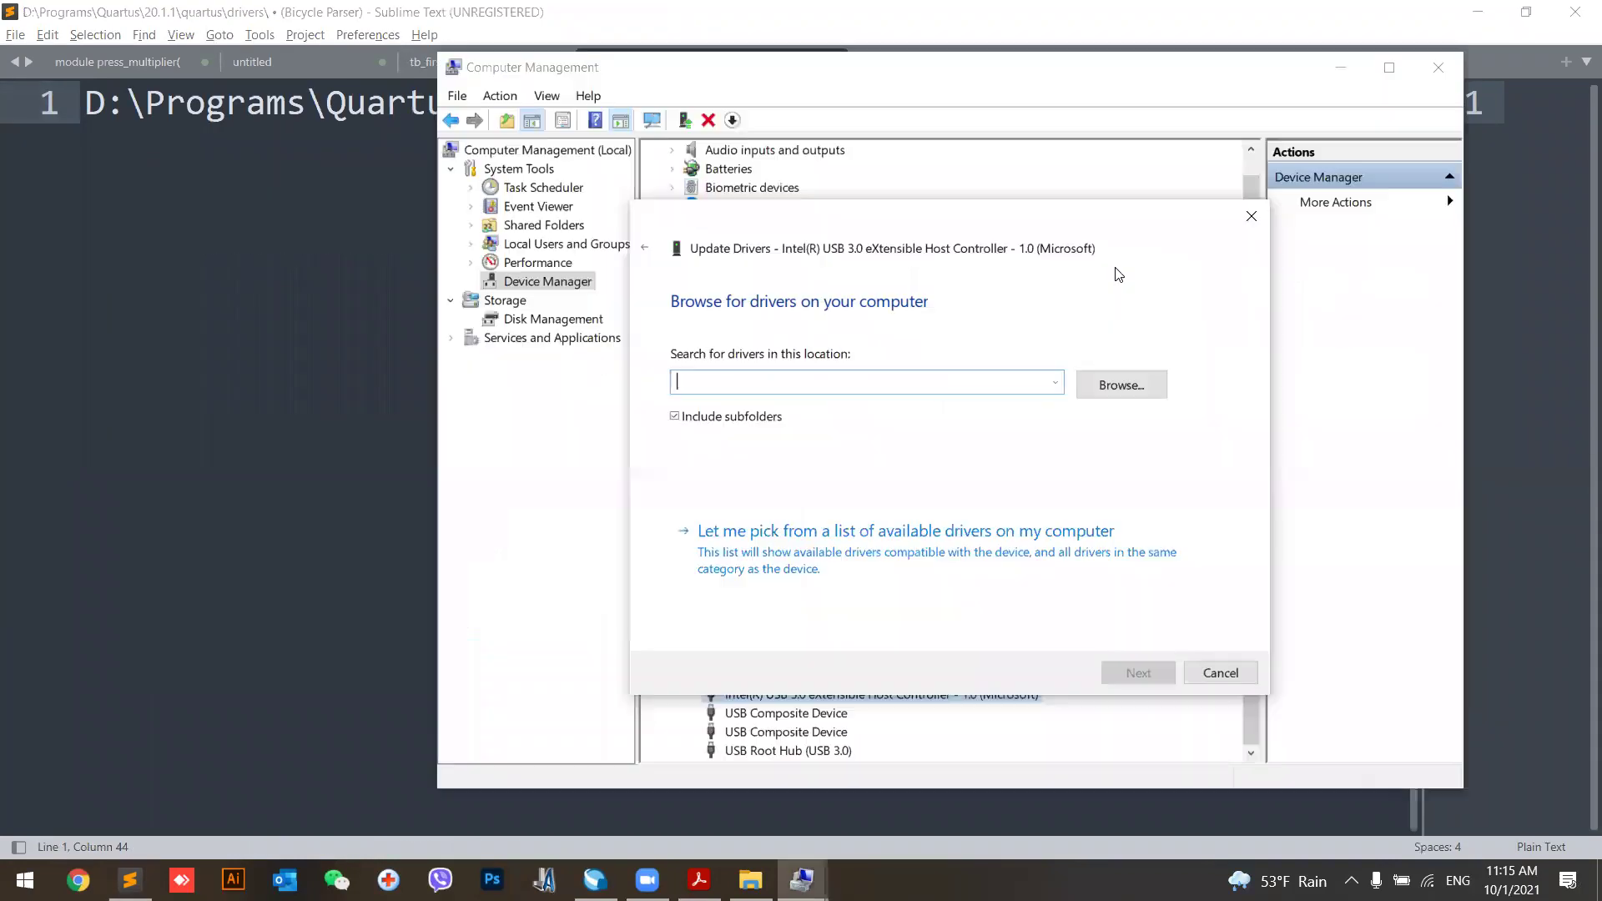
pyautogui.press('Escape')
pyautogui.hotkey('alt', 'F4')
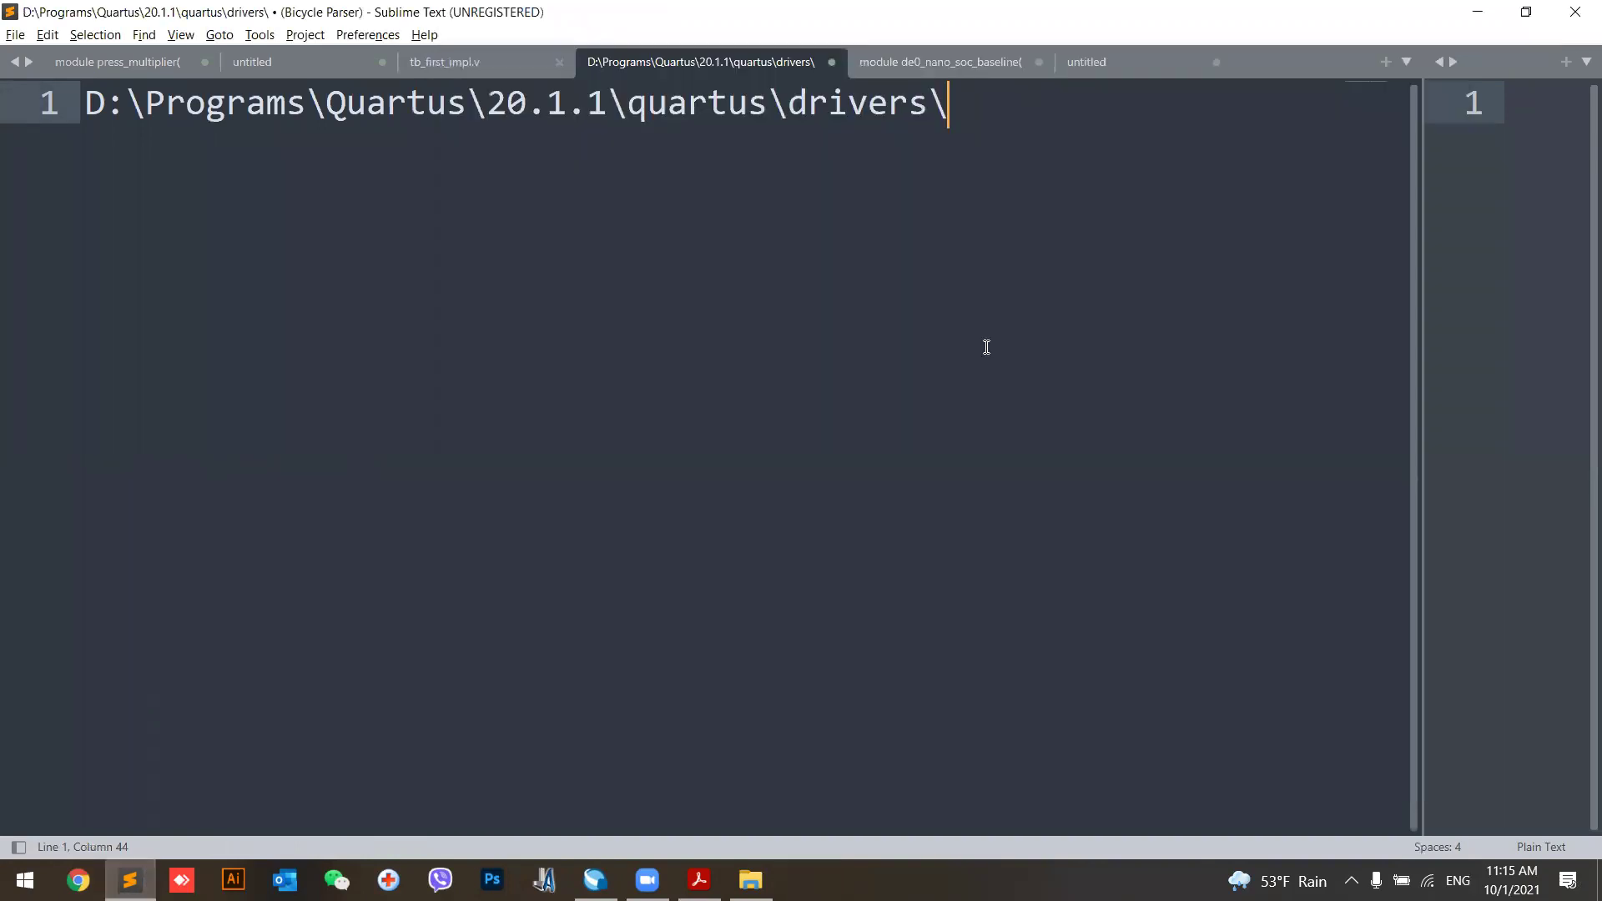
# Open the folder at the copied Quartus drivers path, locate the DPInst.exe driver installer, and close the folder
pyautogui.press('super+r')
pyautogui.hotkey('ctrl', 'v')
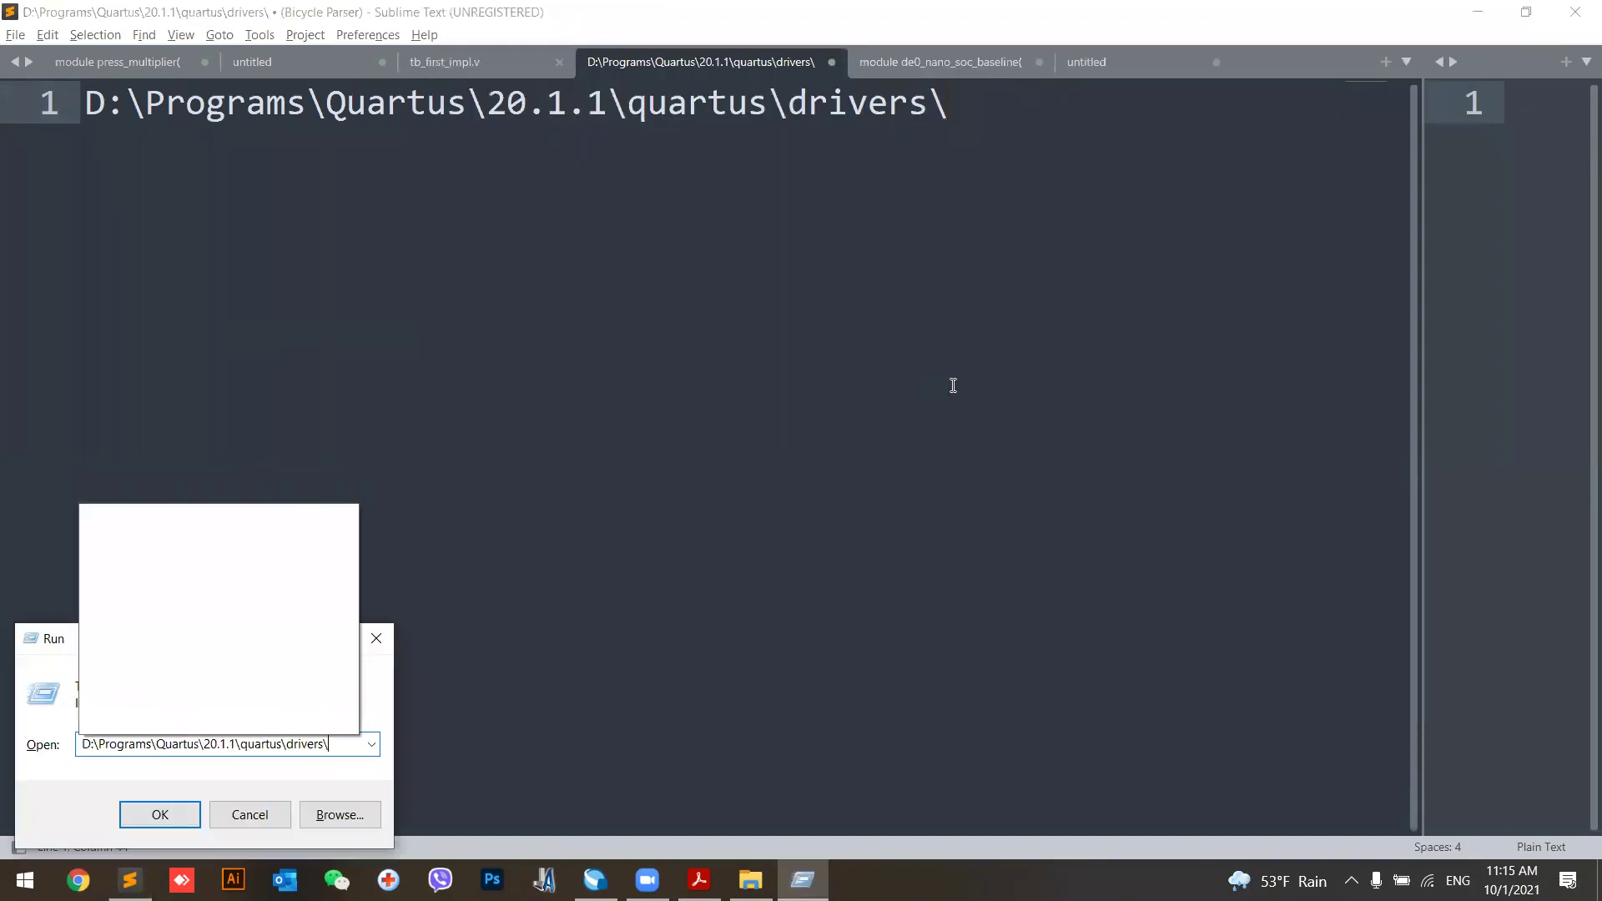
pyautogui.press('Return')
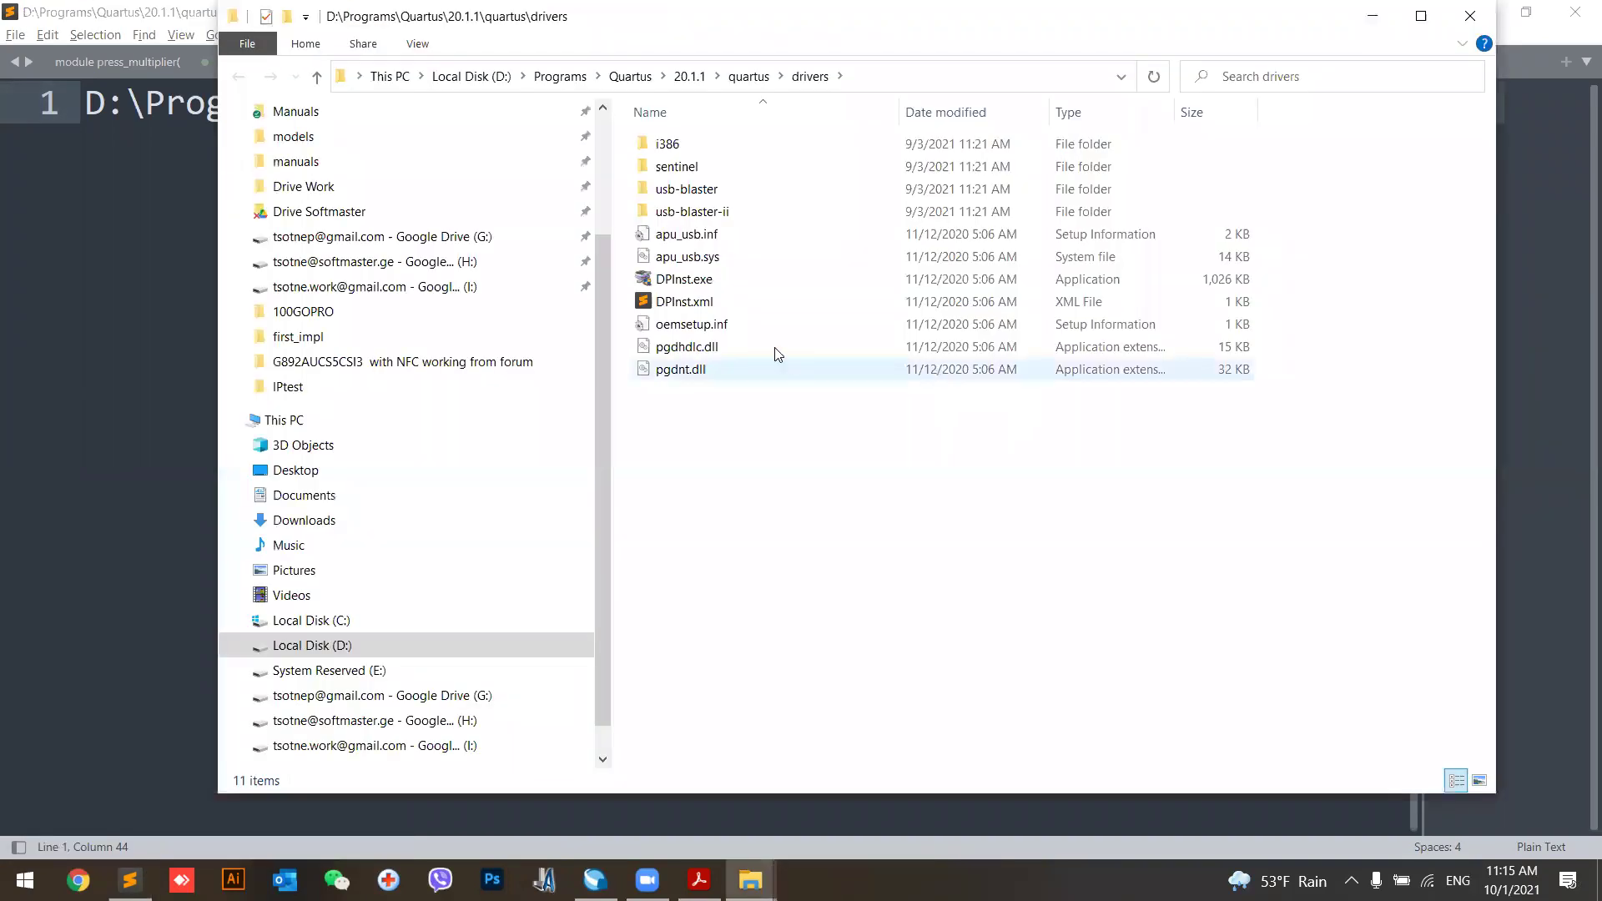
pyautogui.click(706, 282)
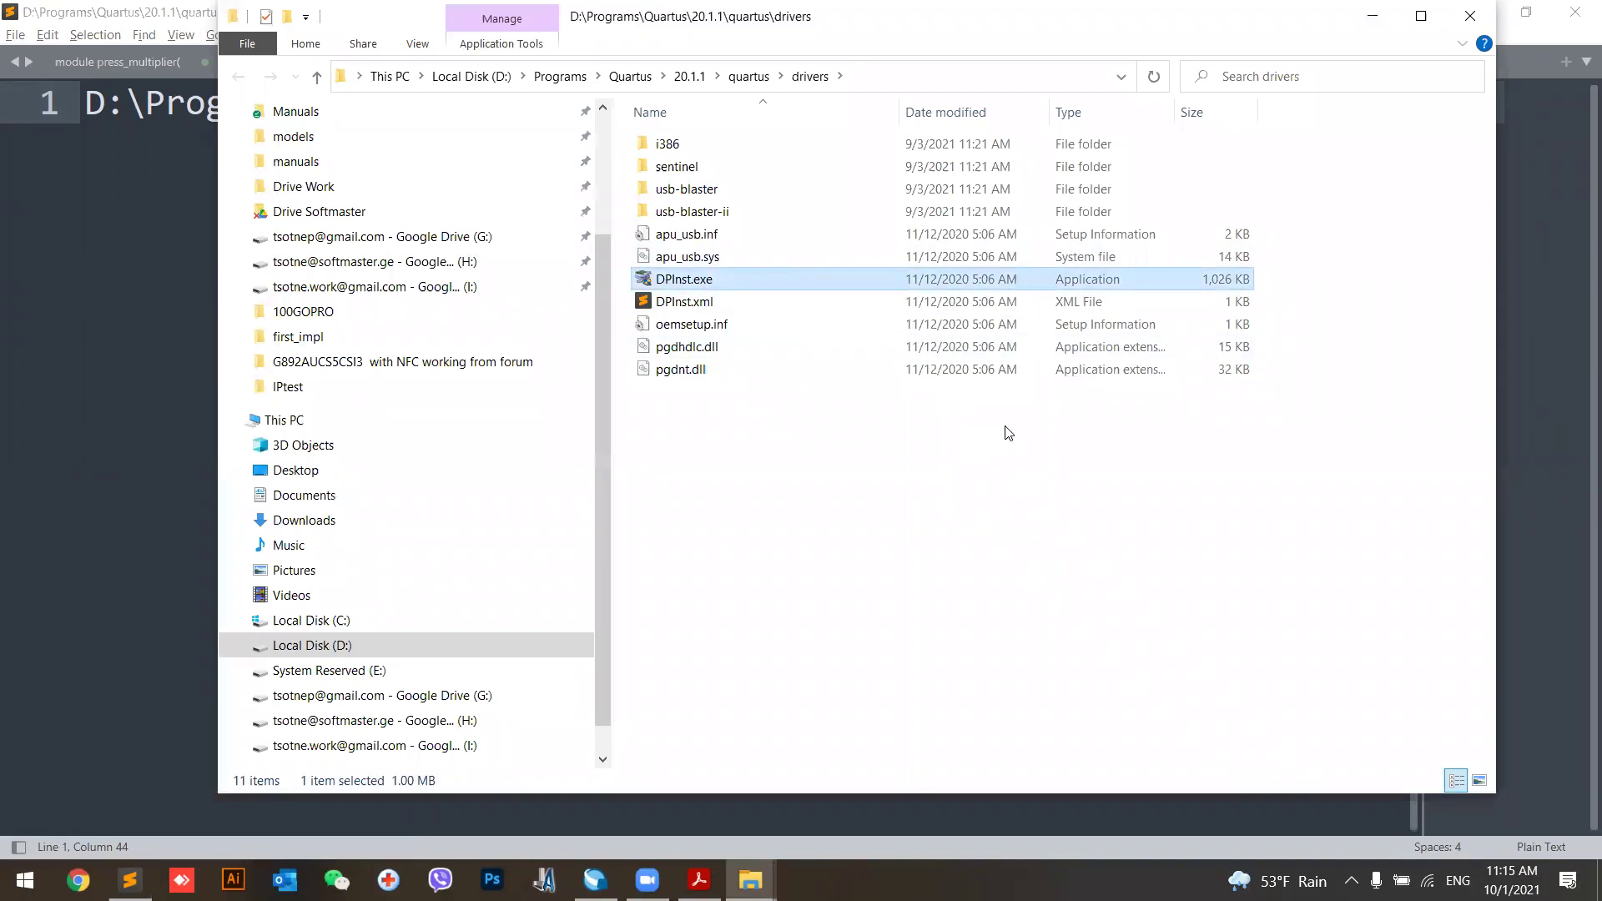
pyautogui.click(986, 519)
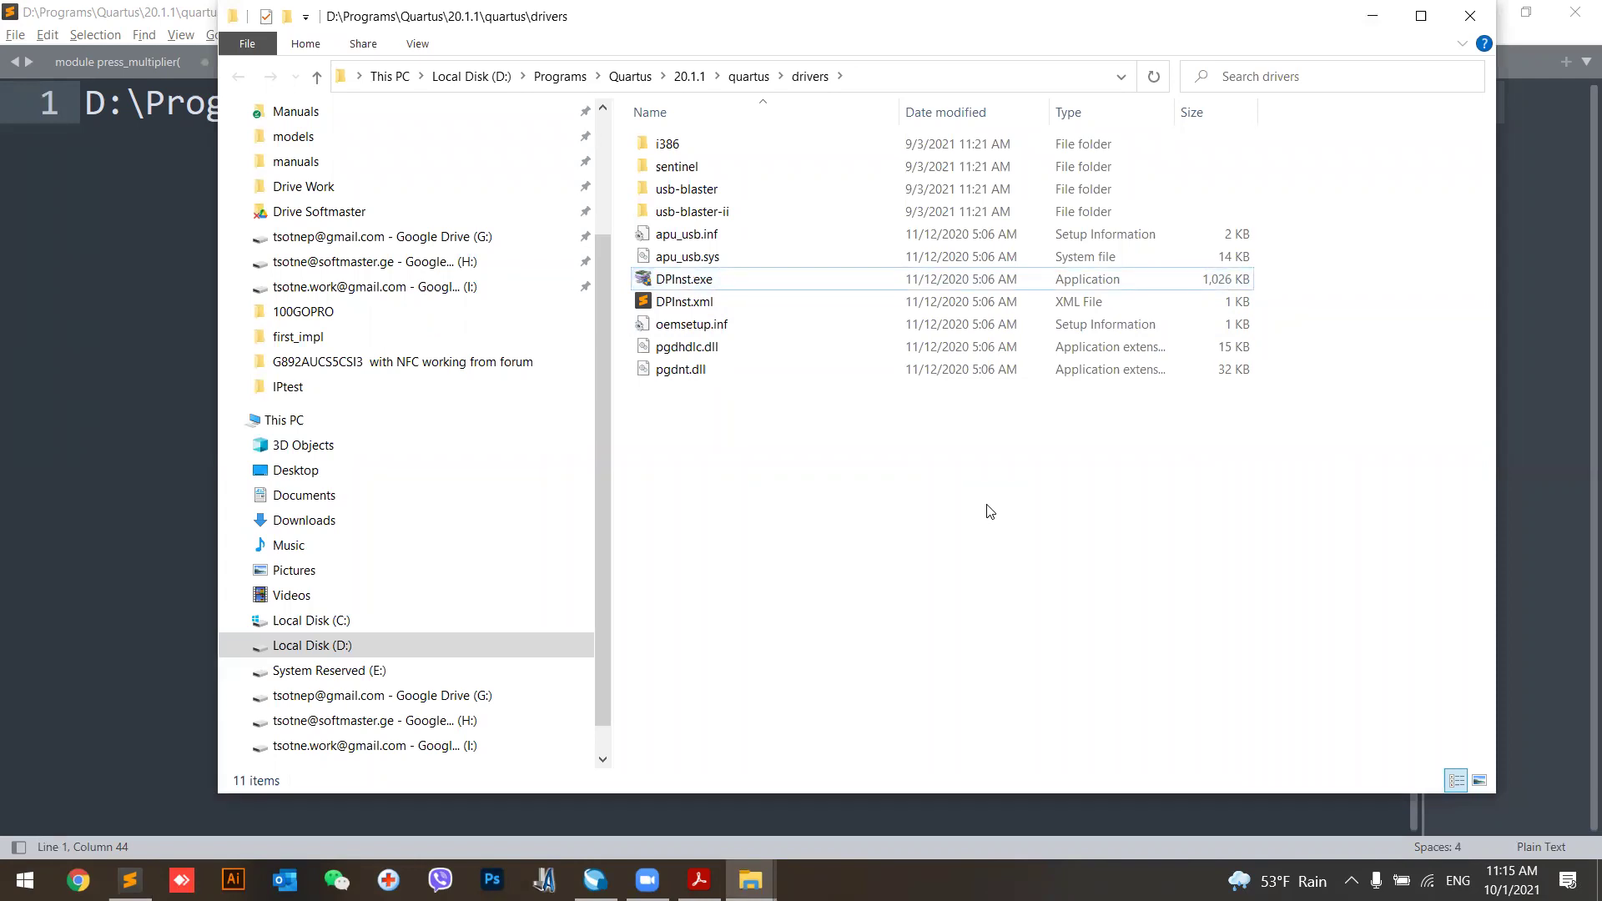
pyautogui.hotkey('alt', 'F4')
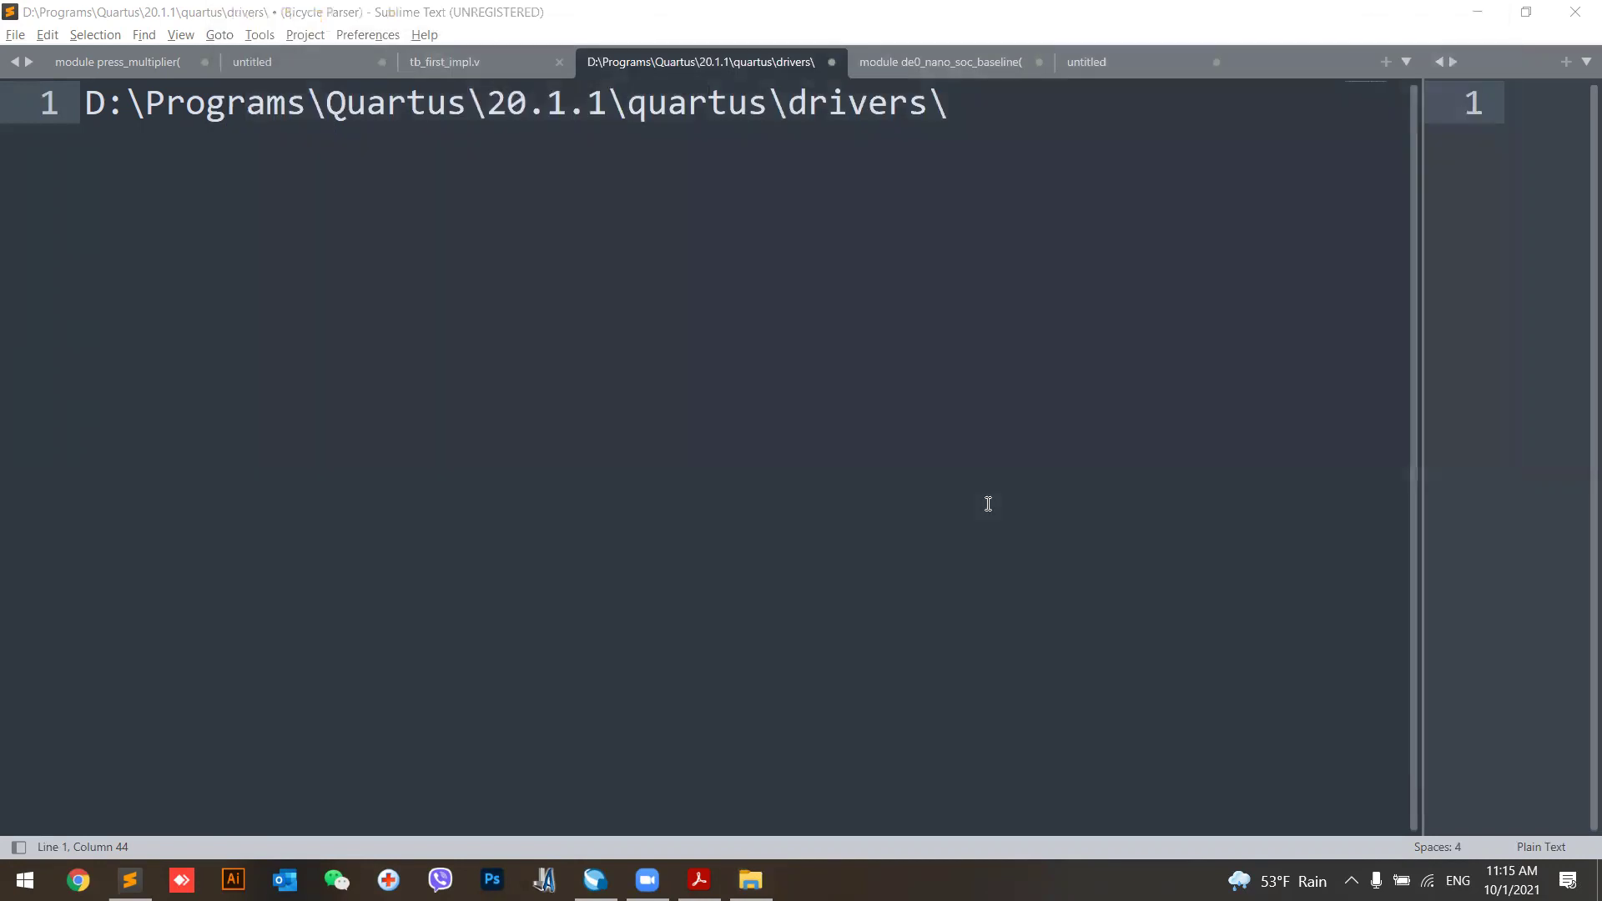
# Cut the drivers path out of the Sublime Text scratch file and close that file
pyautogui.click(1071, 367)
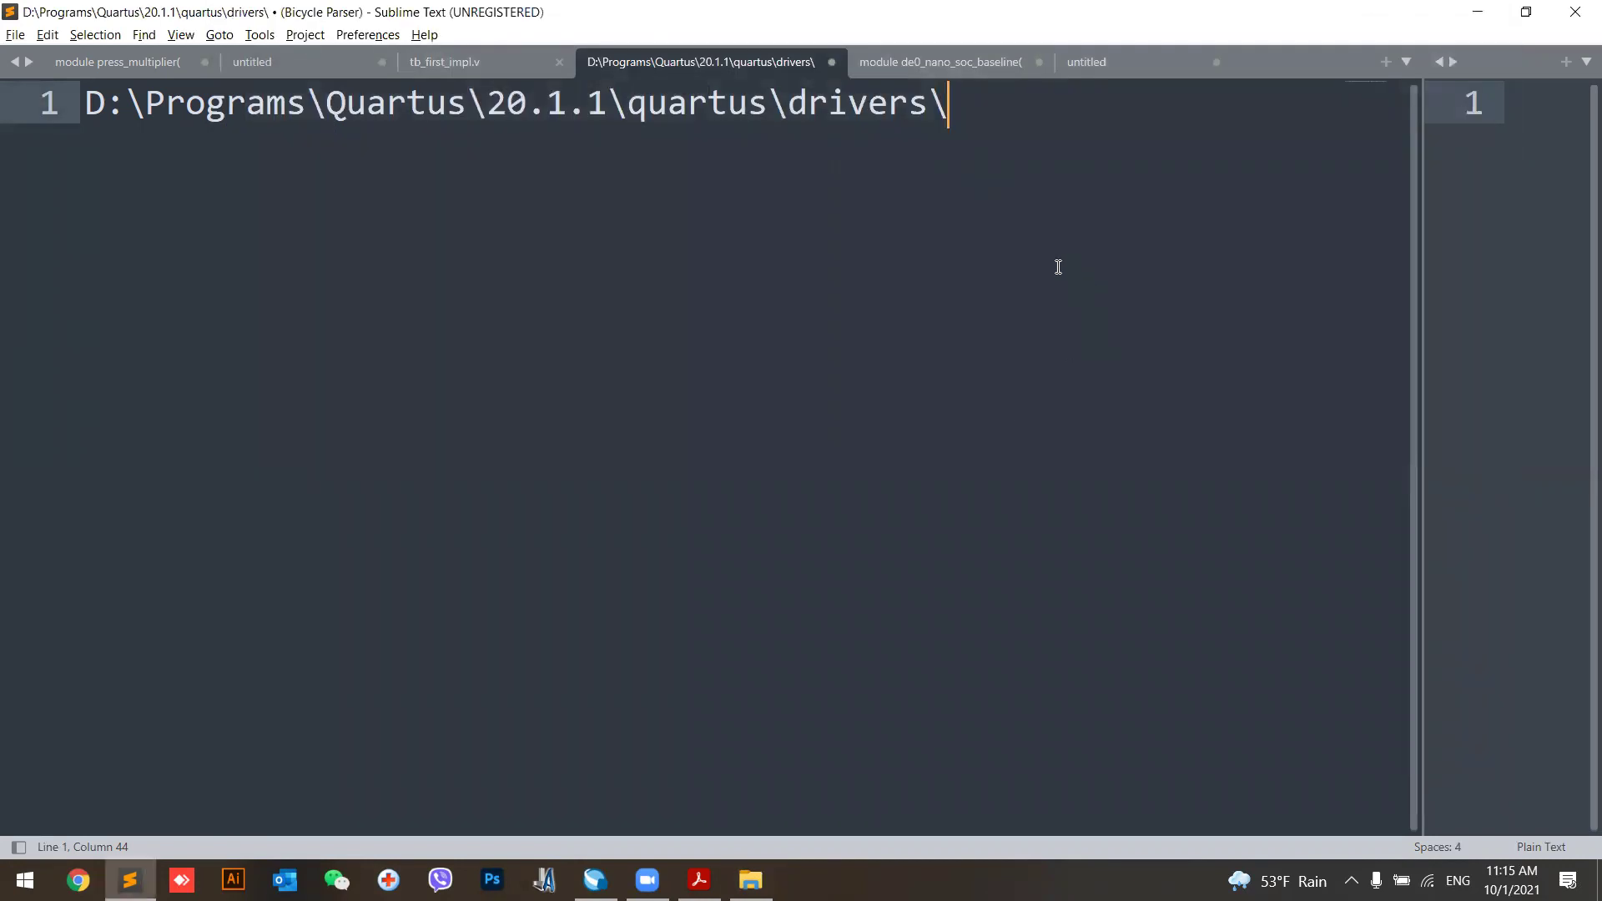
pyautogui.hotkey('shift', 'Home')
pyautogui.hotkey('ctrl', 'x')
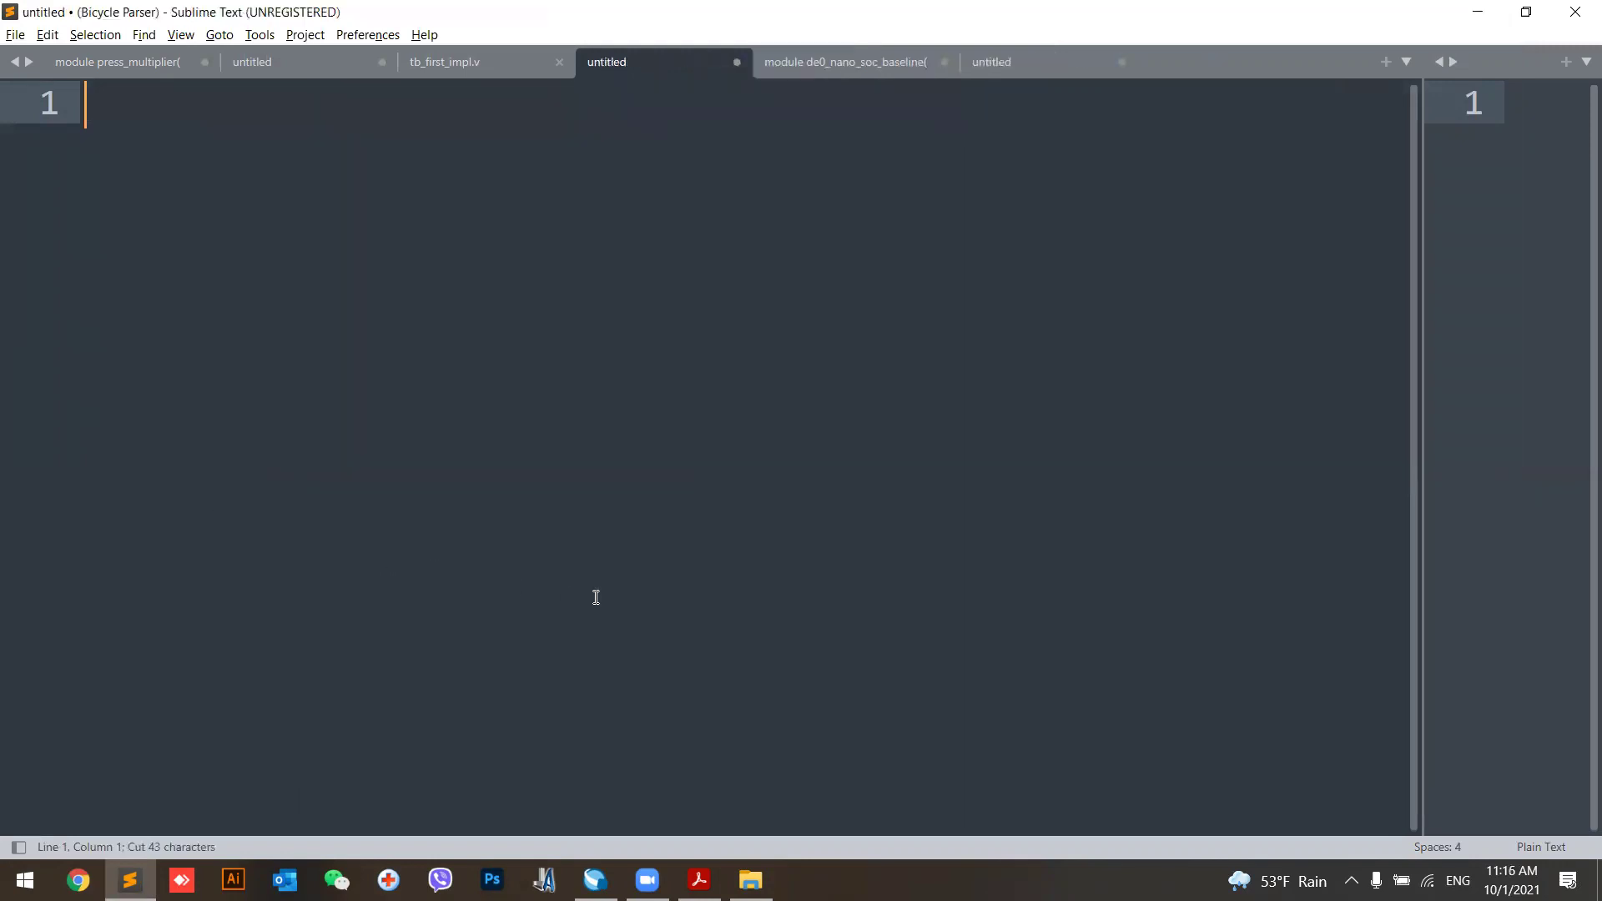
pyautogui.hotkey('ctrl', 'w')
pyautogui.click(837, 412)
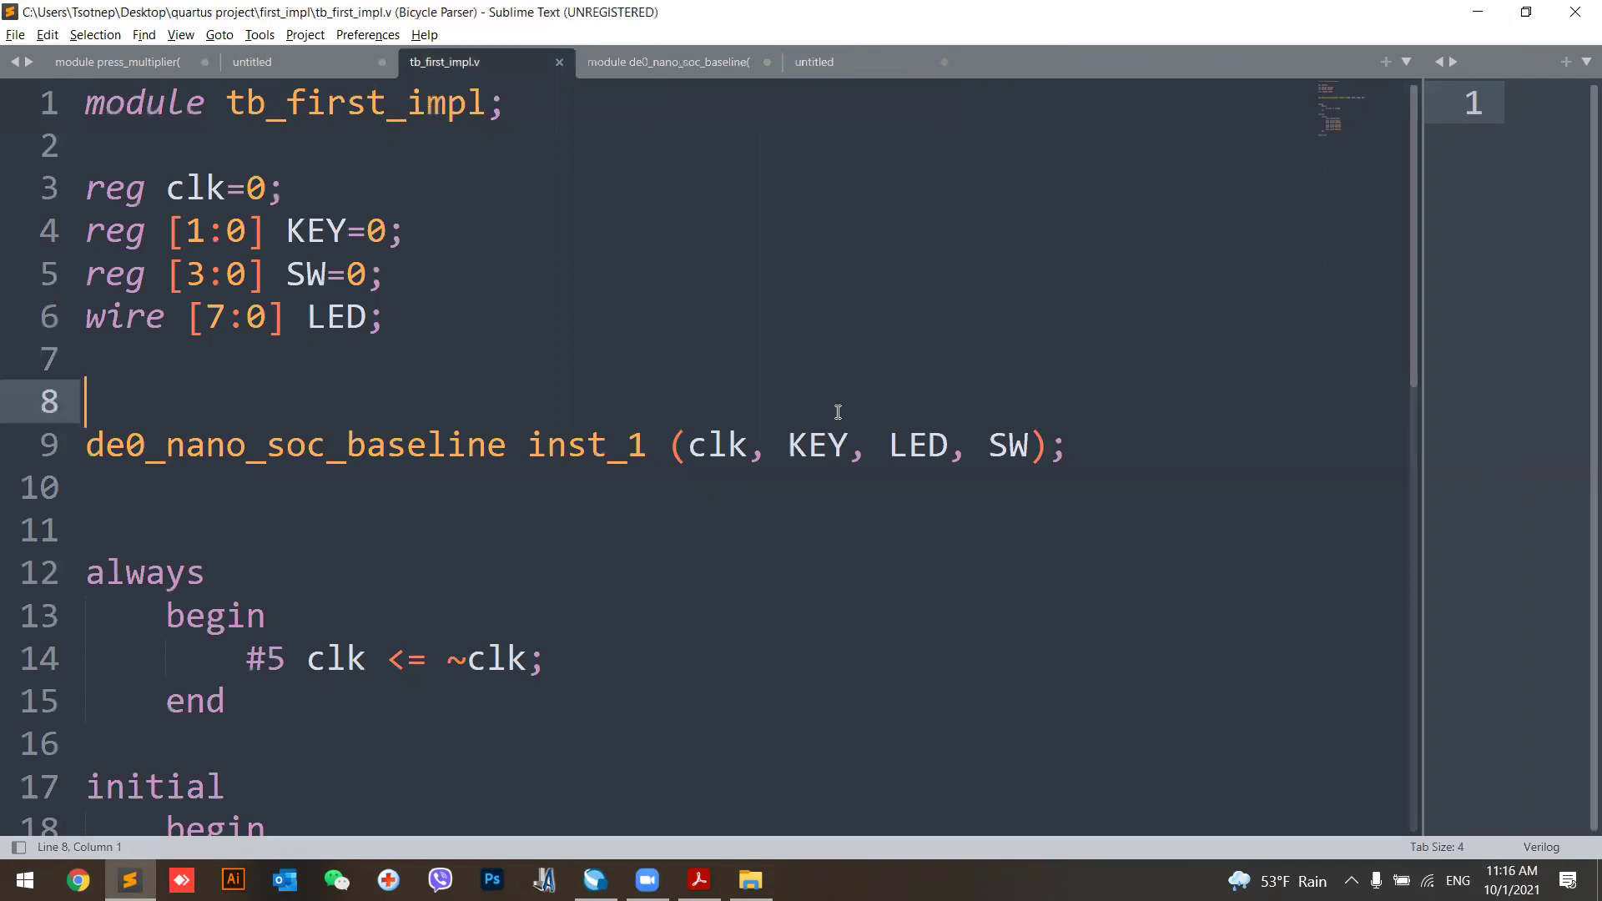
# Switch to Quartus Prime and change the task flow to Compilation
pyautogui.hotkey('alt', 'Tab')
pyautogui.hotkey('alt', 'Tab')
pyautogui.hotkey('alt', 'Tab')
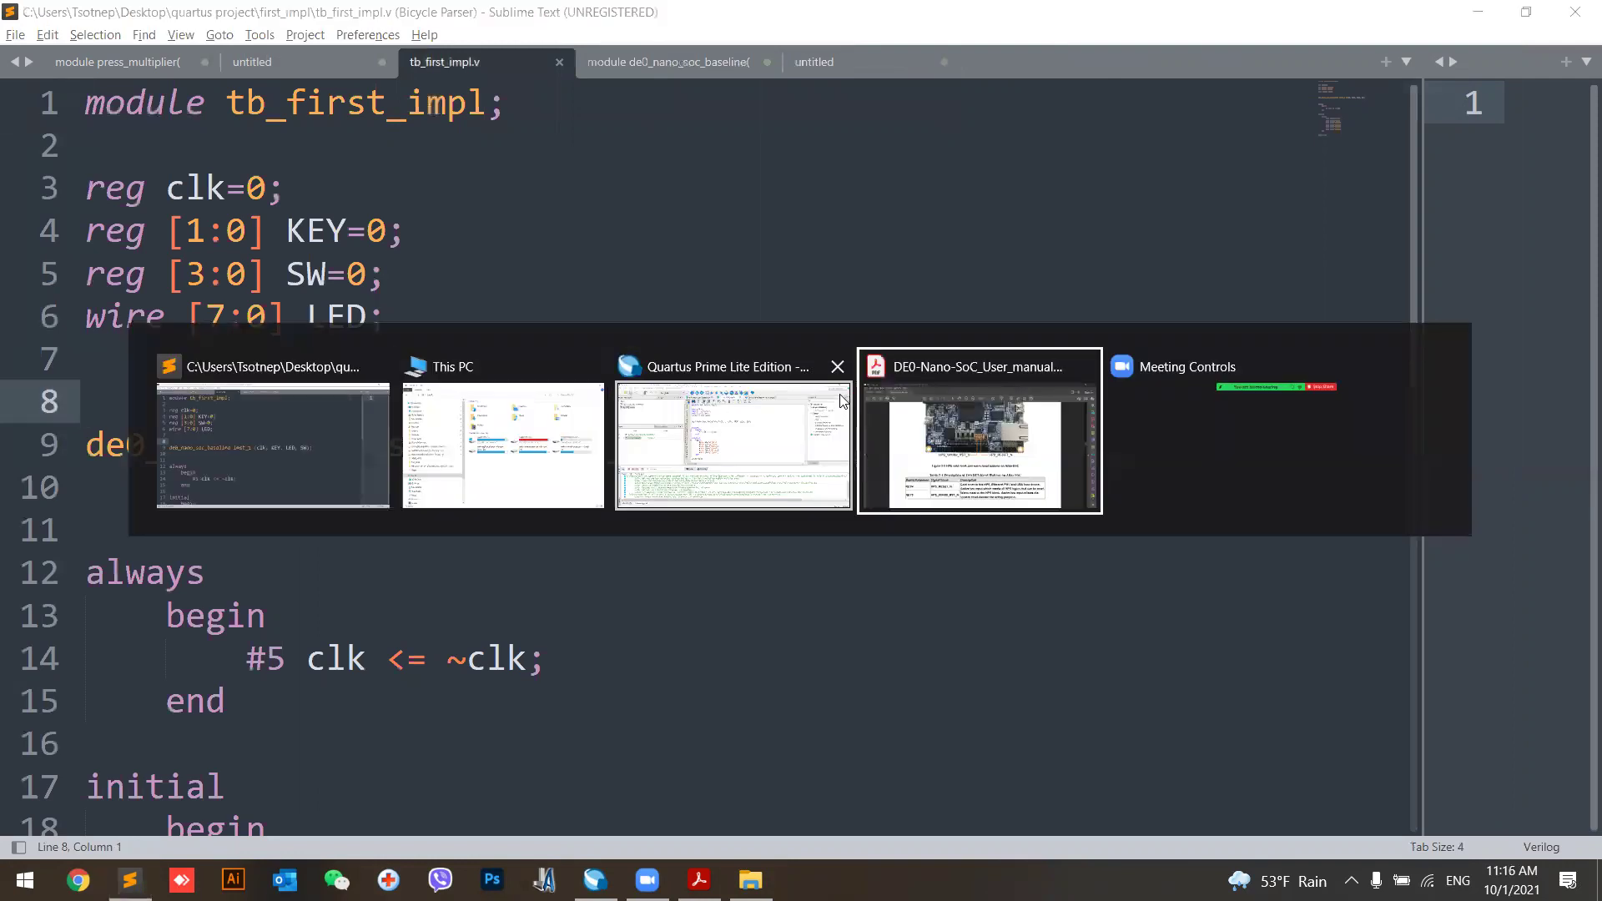
pyautogui.hotkey('alt', 'shift', 'Tab')
pyautogui.click(841, 398)
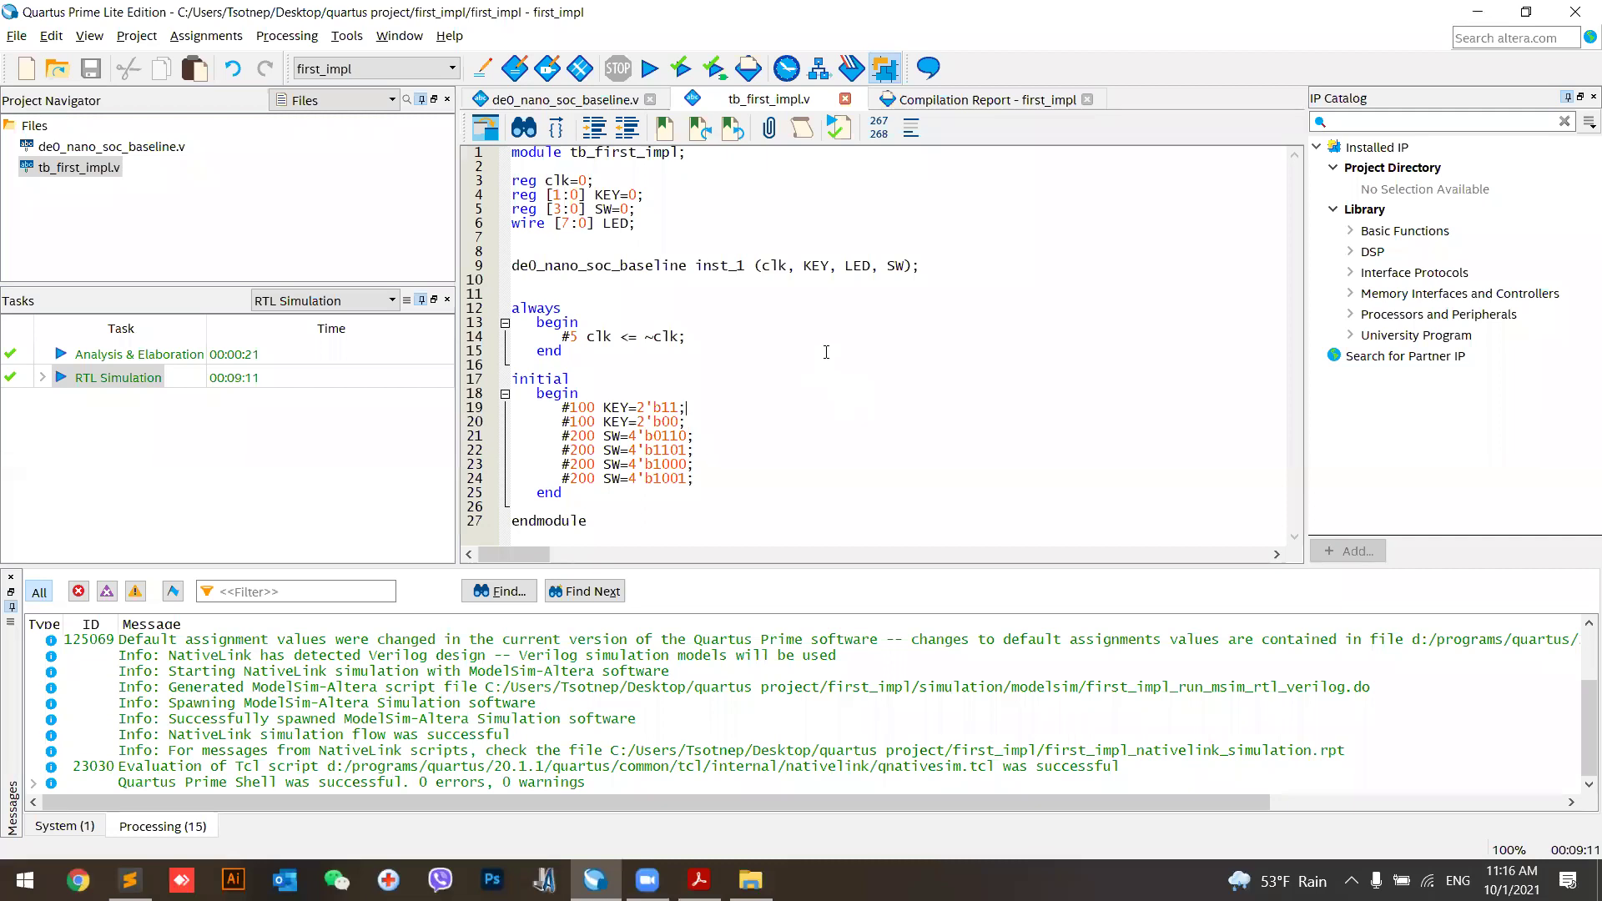
pyautogui.click(327, 300)
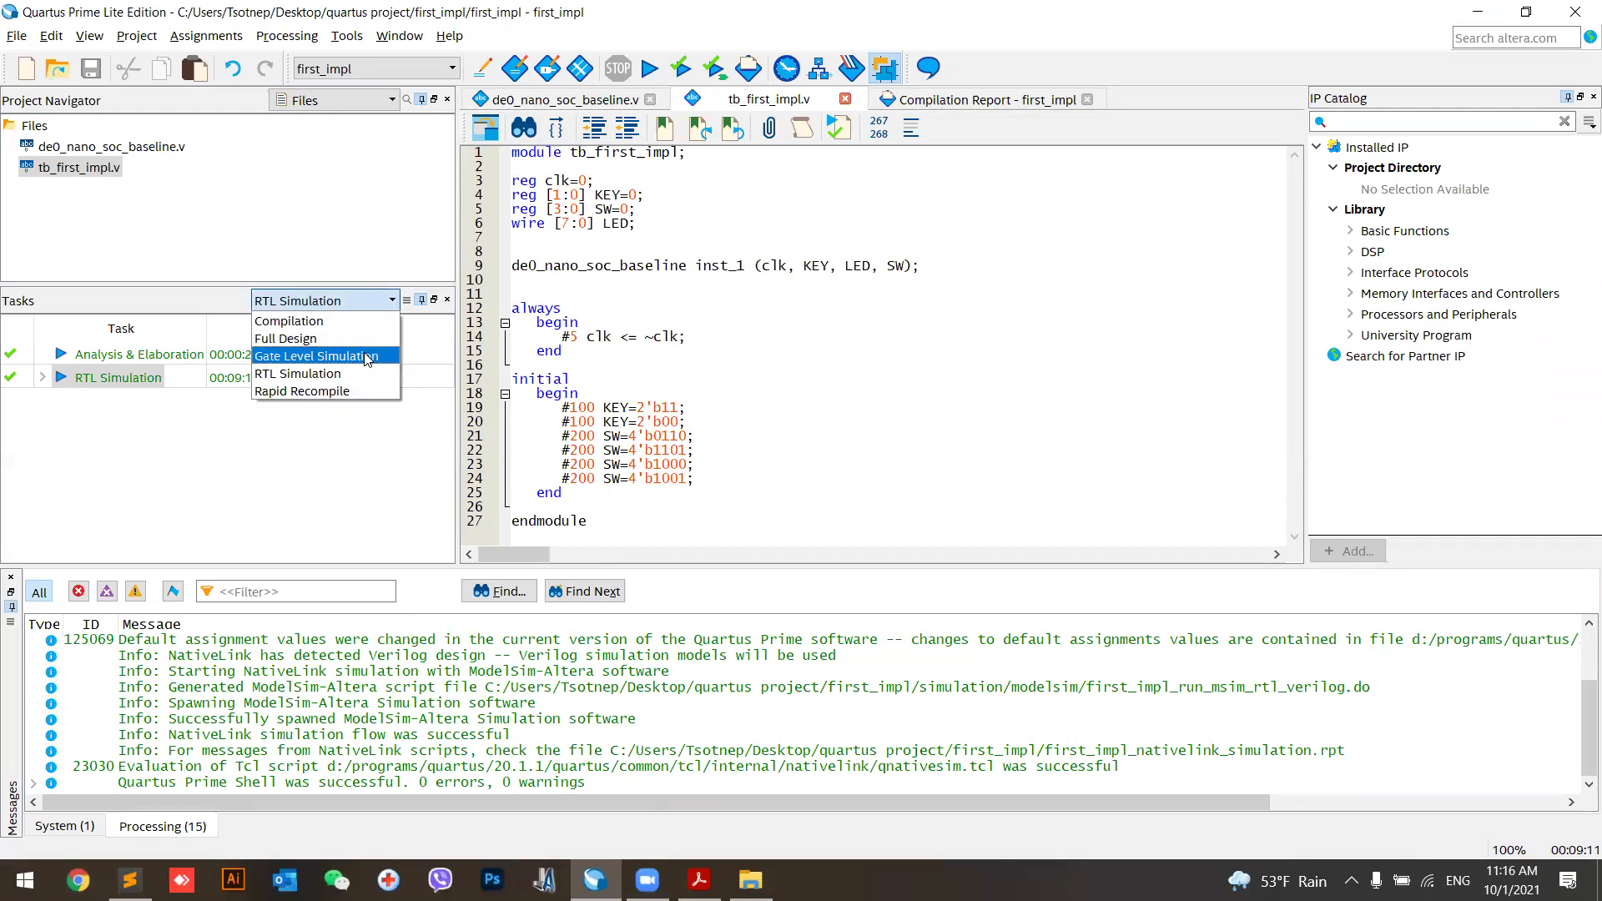
pyautogui.click(345, 322)
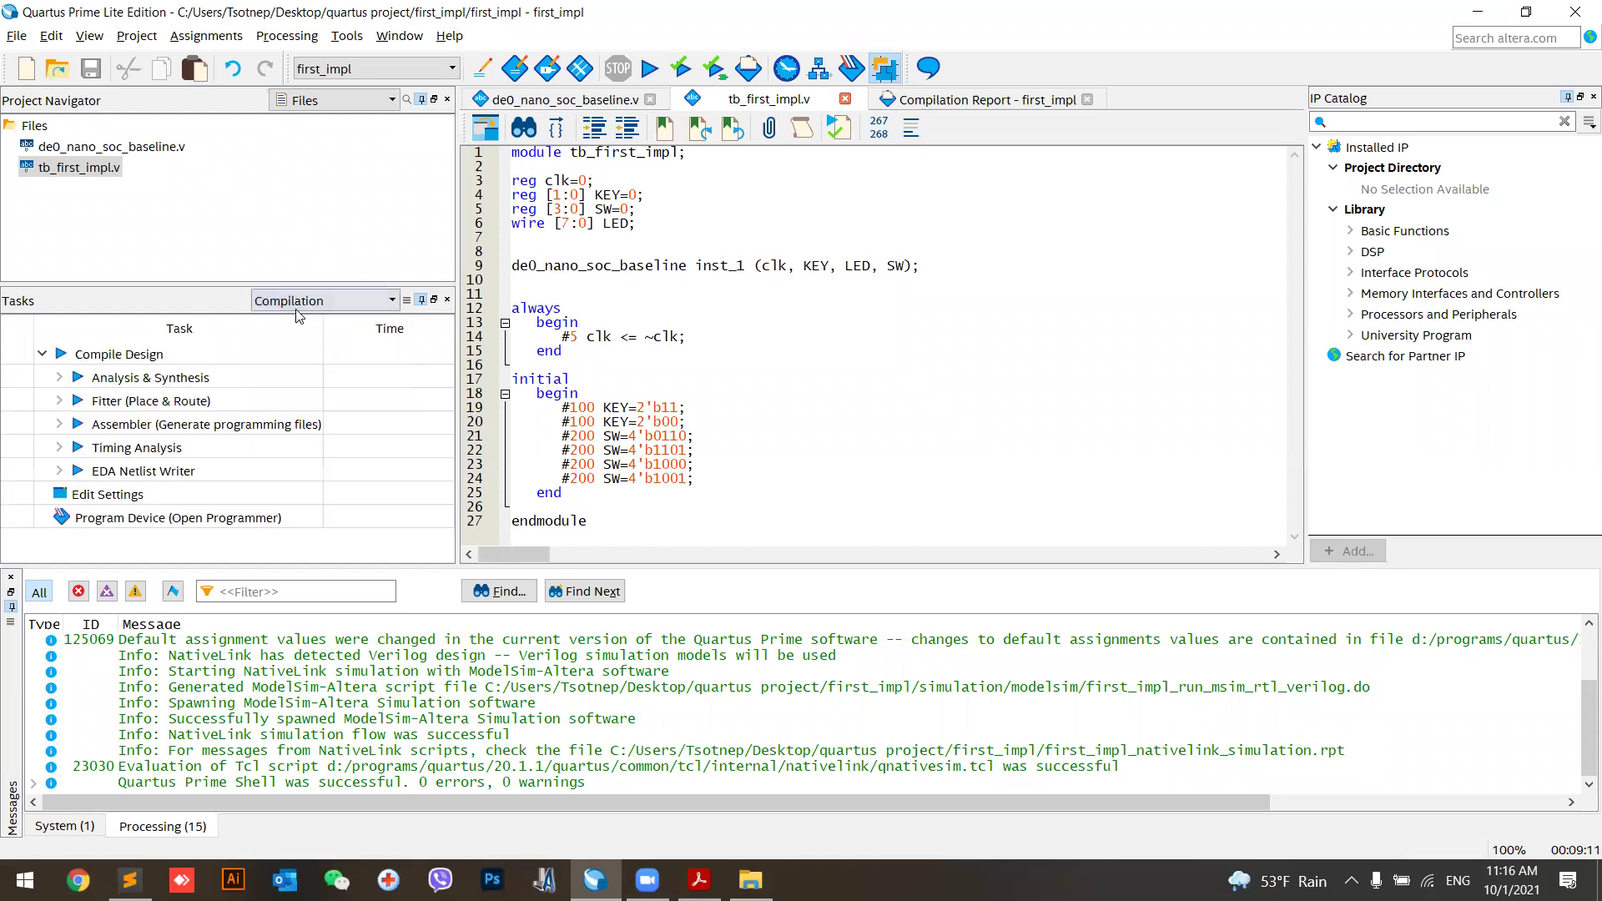
# Open the Programmer from the Program Device task and enlarge its window
pyautogui.click(118, 522)
pyautogui.doubleClick(150, 519)
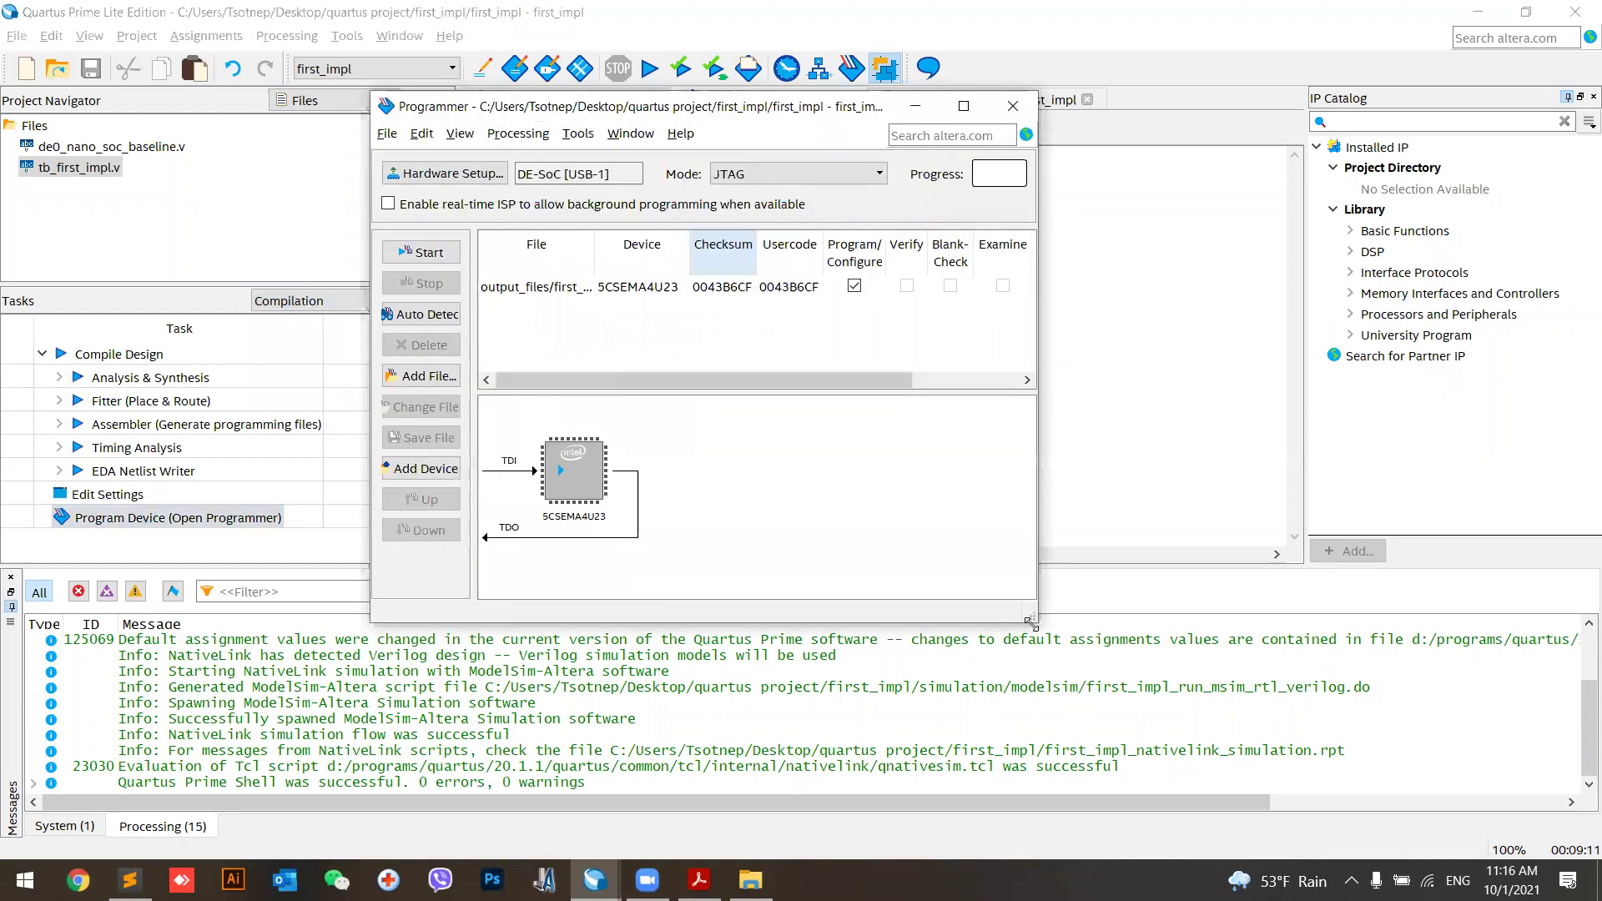
pyautogui.moveTo(1032, 623); pyautogui.dragTo(1356, 676)
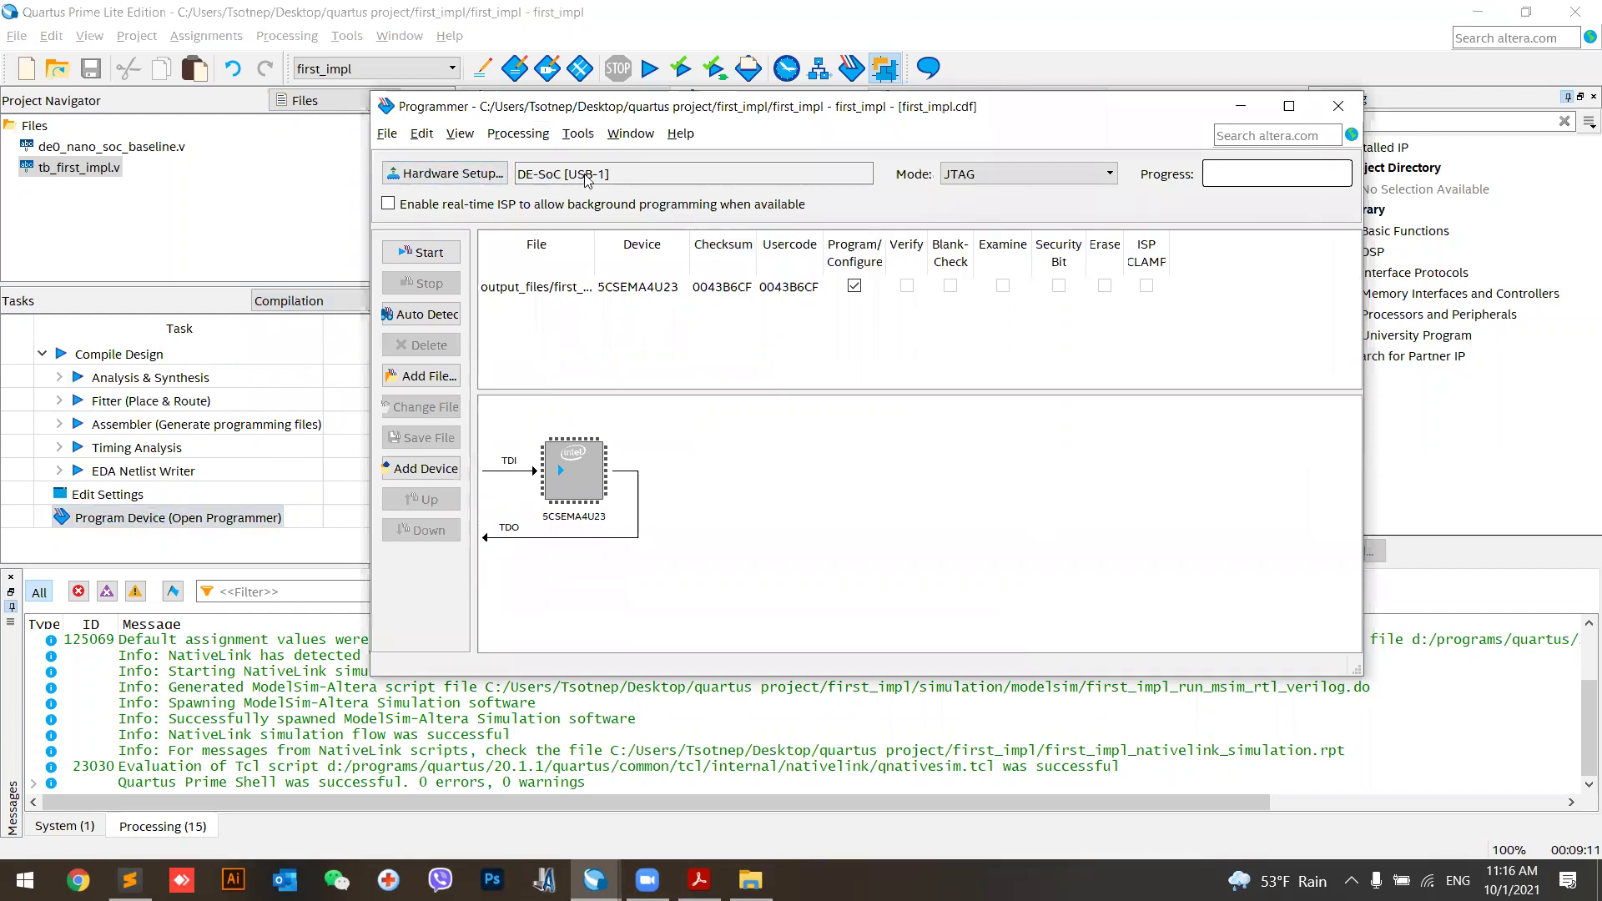
# Check which programming hardware is selected in the Programmer
pyautogui.moveTo(525, 179); pyautogui.dragTo(477, 164)
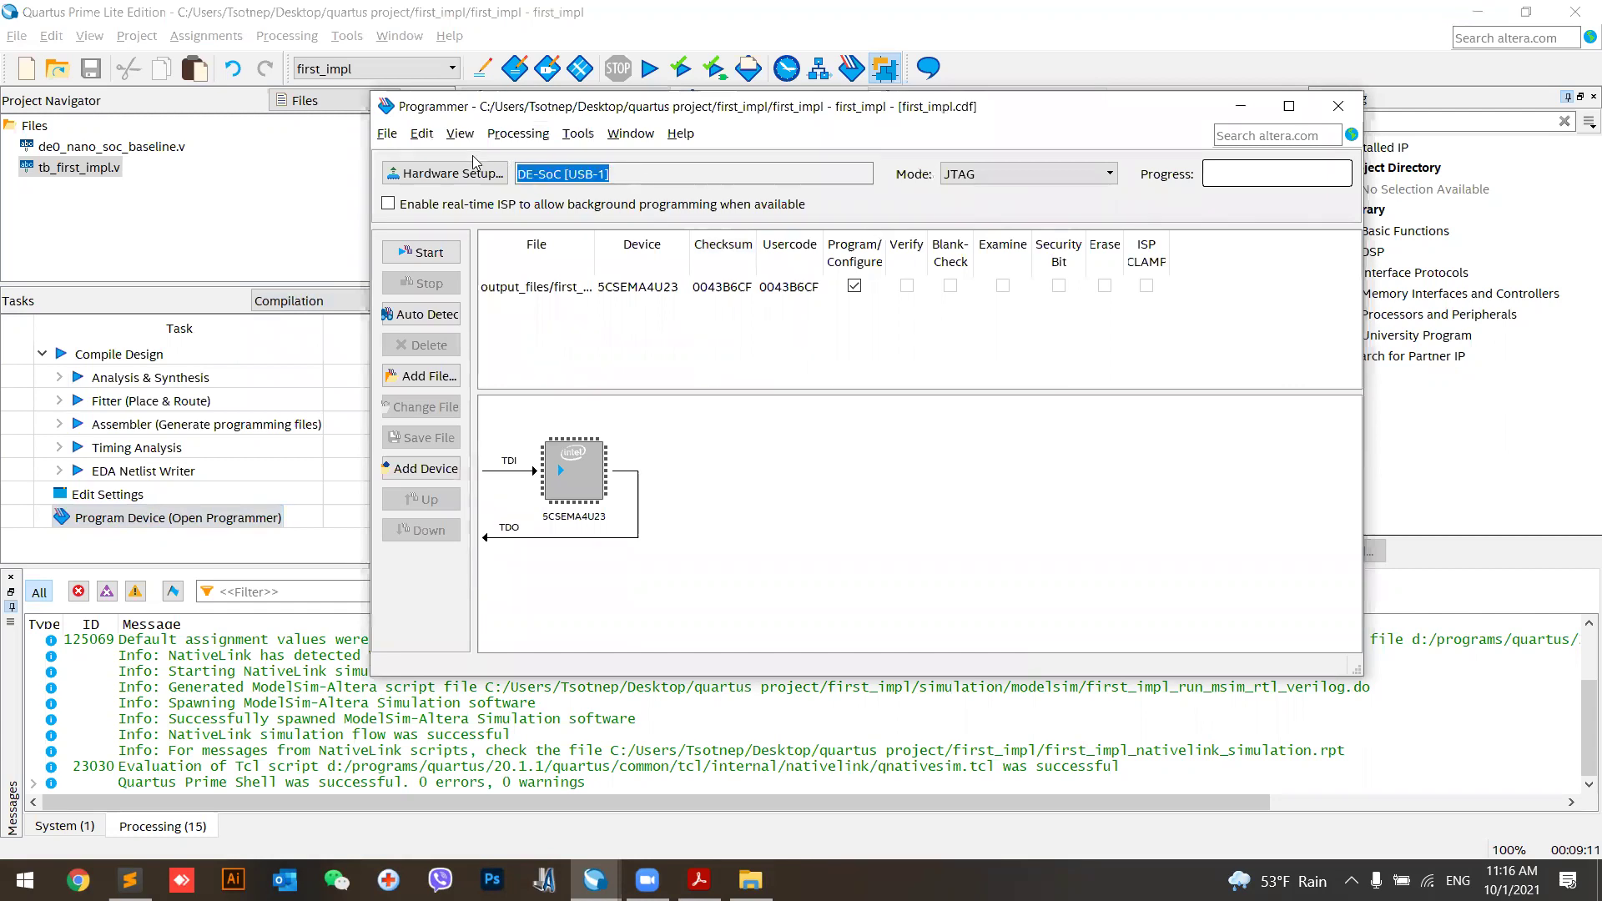
pyautogui.click(628, 182)
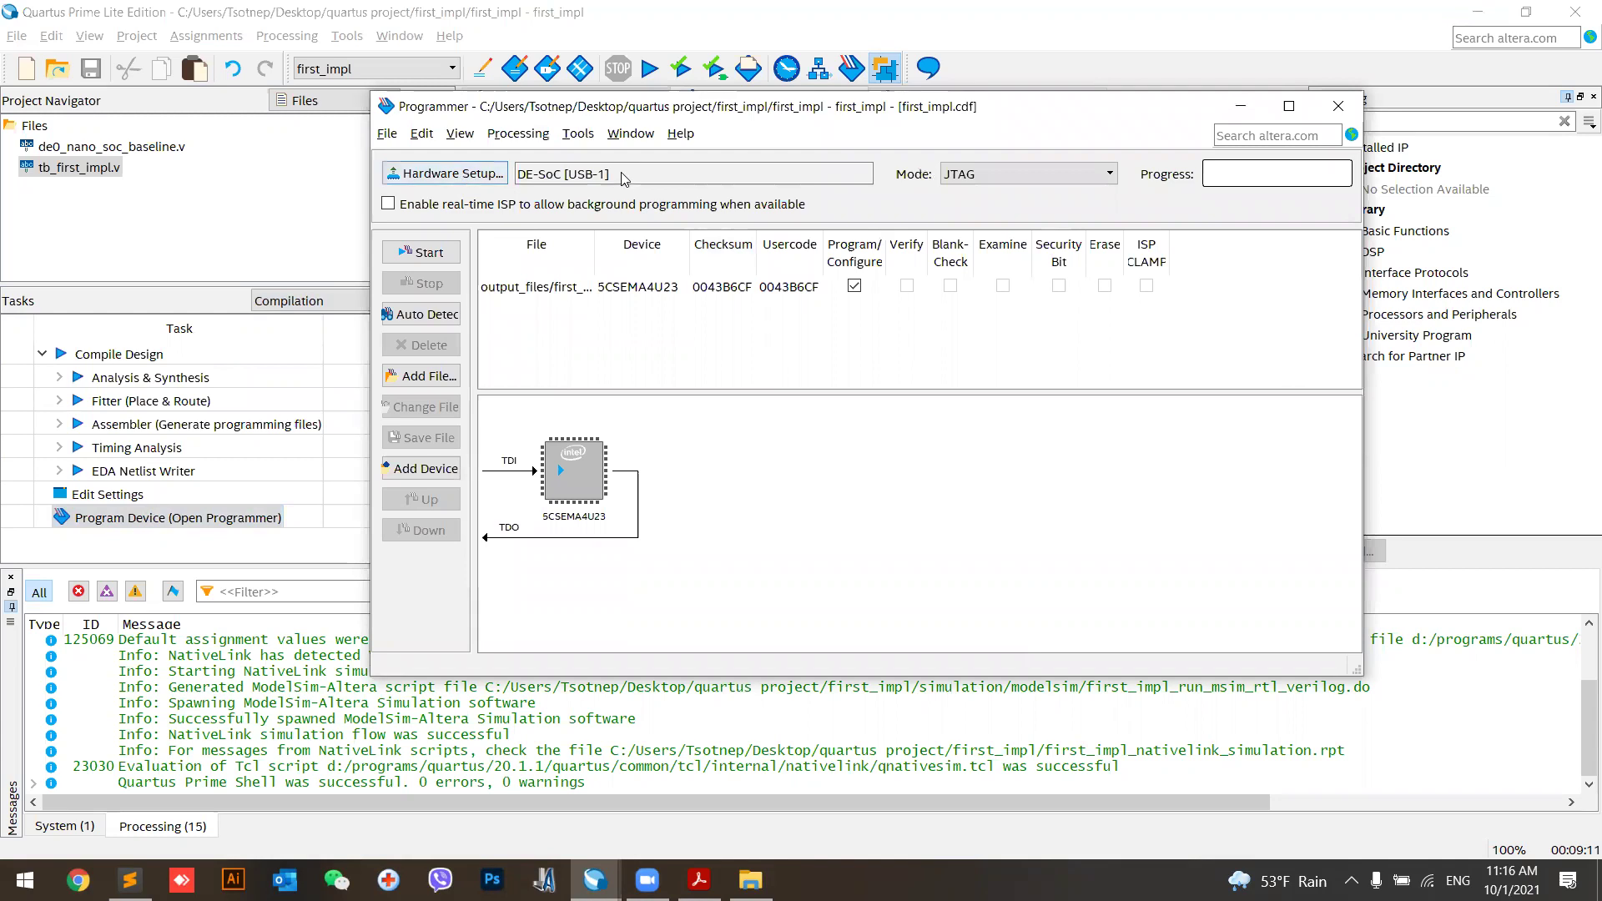
pyautogui.moveTo(624, 177); pyautogui.dragTo(507, 178)
pyautogui.moveTo(619, 181); pyautogui.dragTo(507, 178)
pyautogui.click(684, 177)
# Open Hardware Setup, switch the selected hardware to No Hardware, and reselect DE-SoC [USB-1]
pyautogui.click(449, 176)
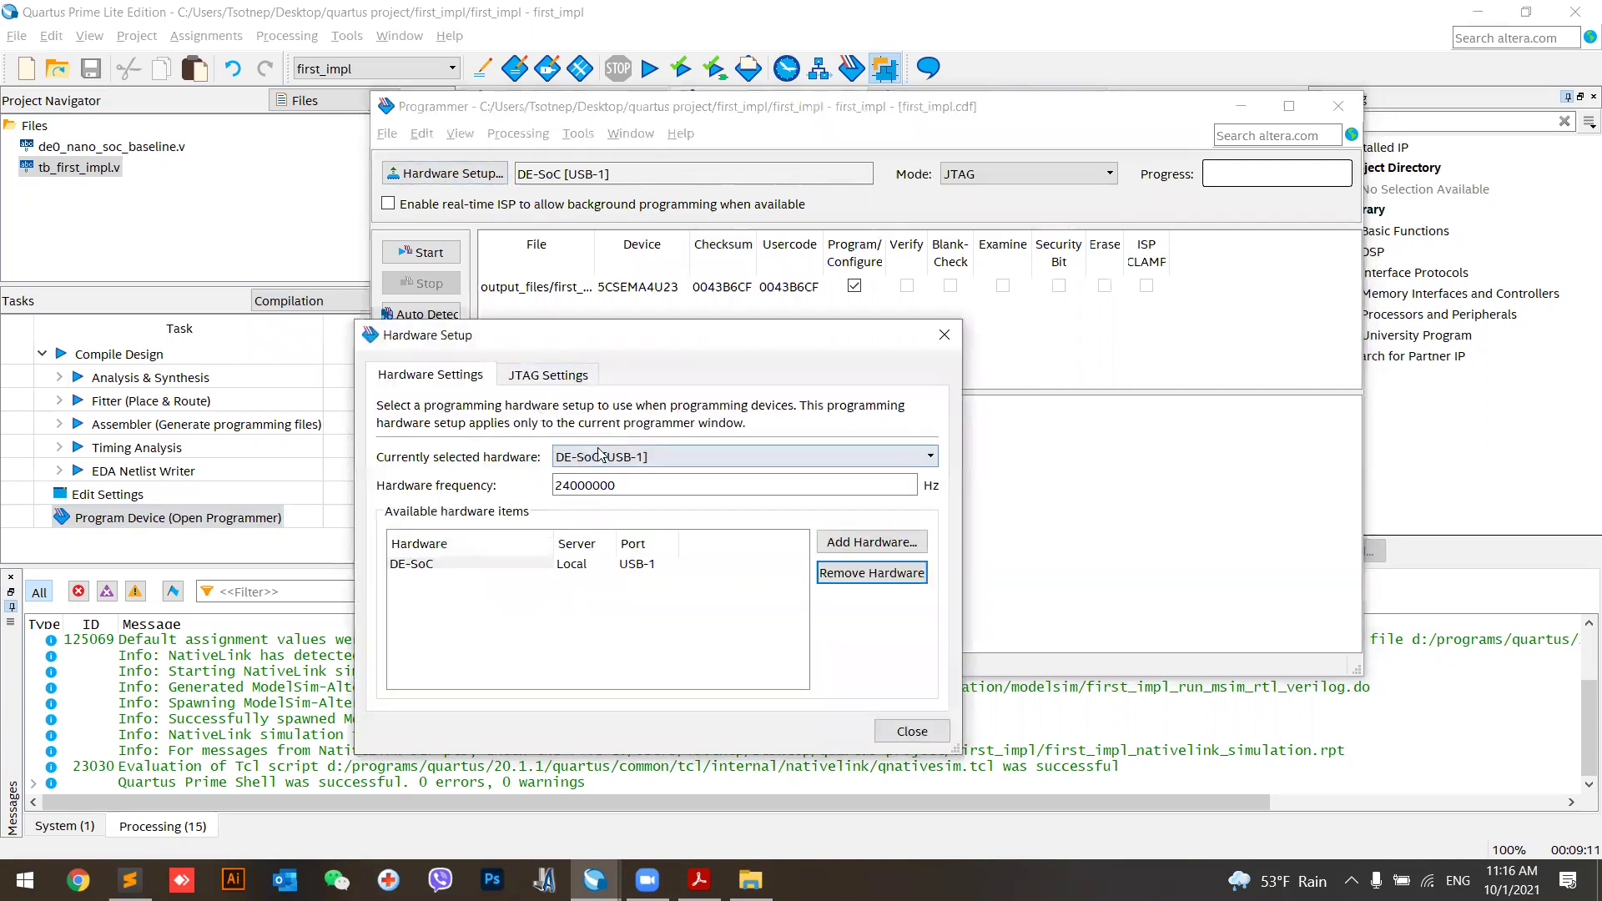
pyautogui.click(780, 458)
pyautogui.click(799, 464)
pyautogui.click(734, 457)
pyautogui.click(710, 474)
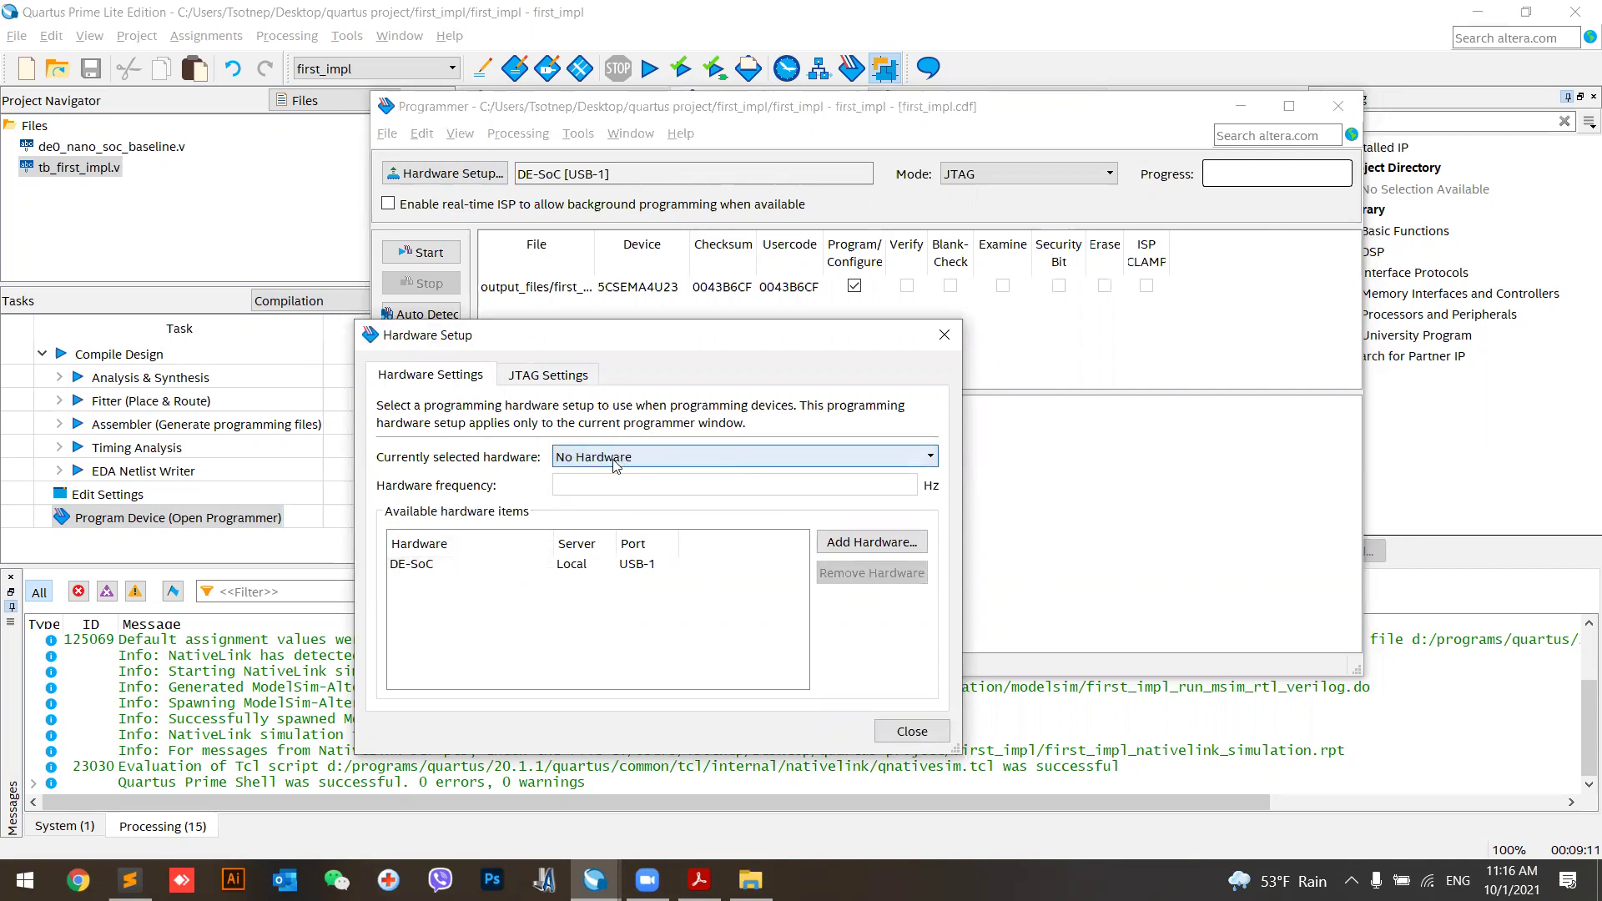
pyautogui.click(639, 464)
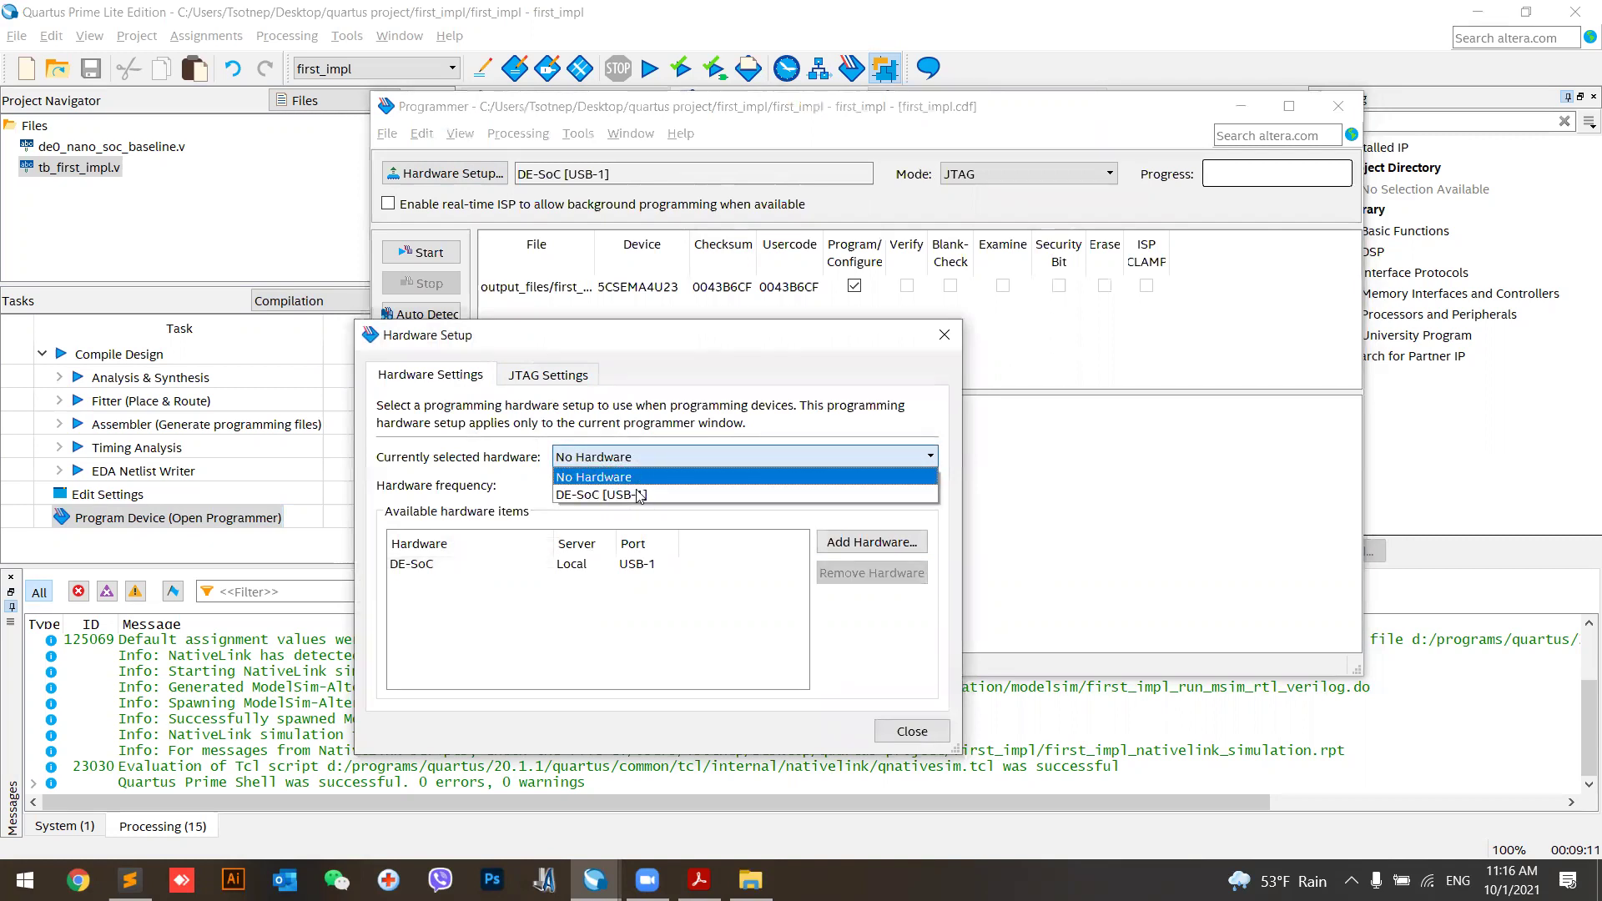
pyautogui.click(642, 484)
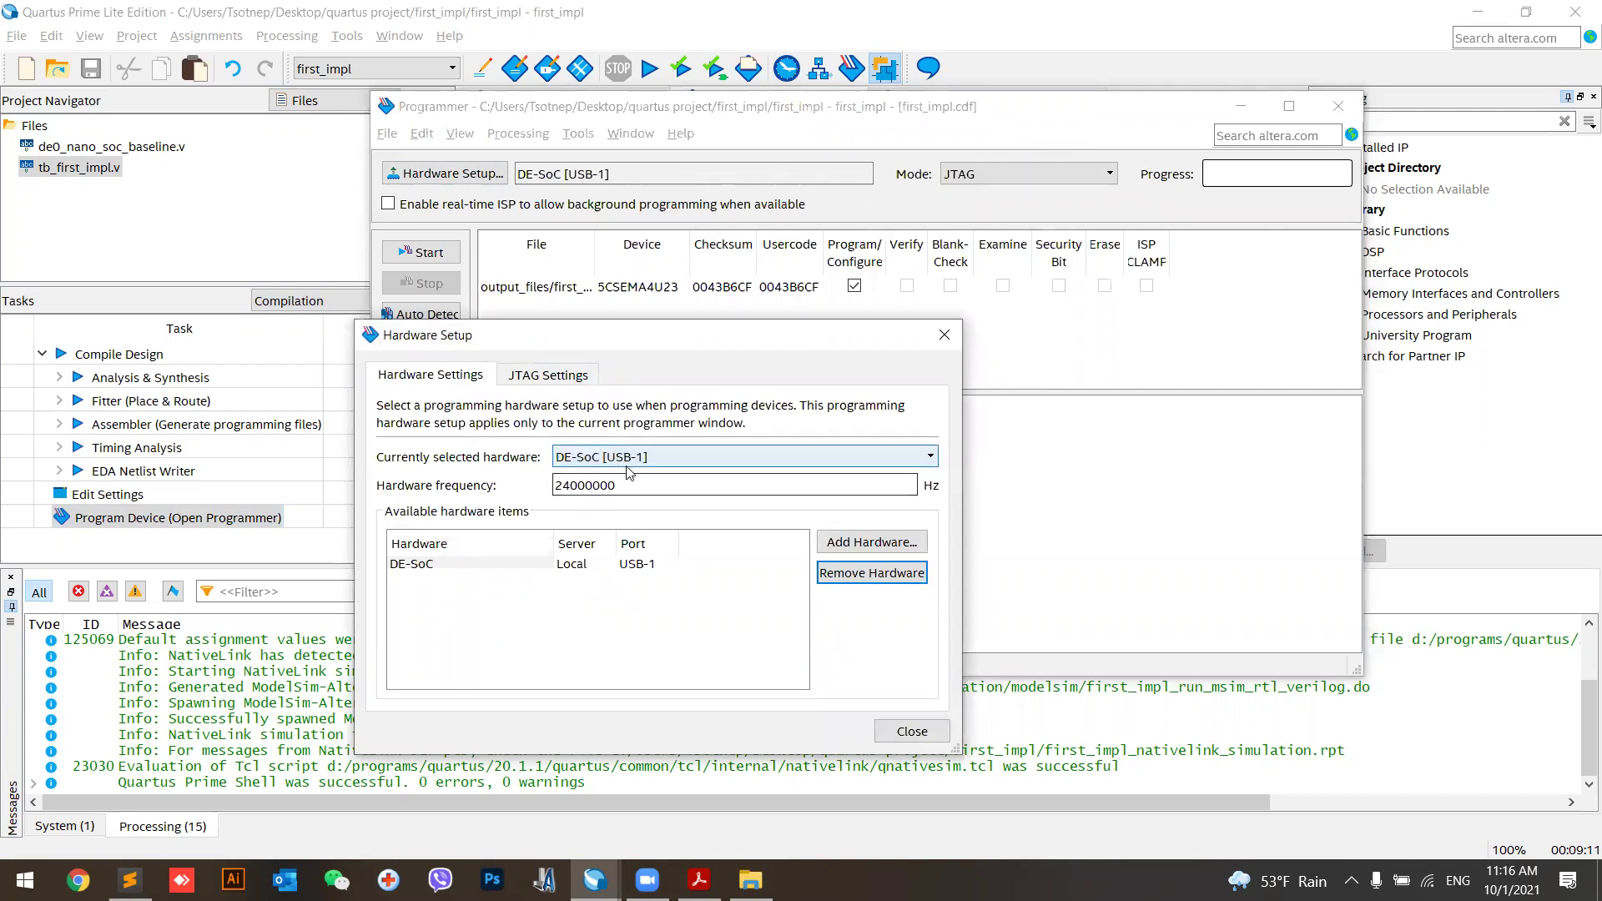